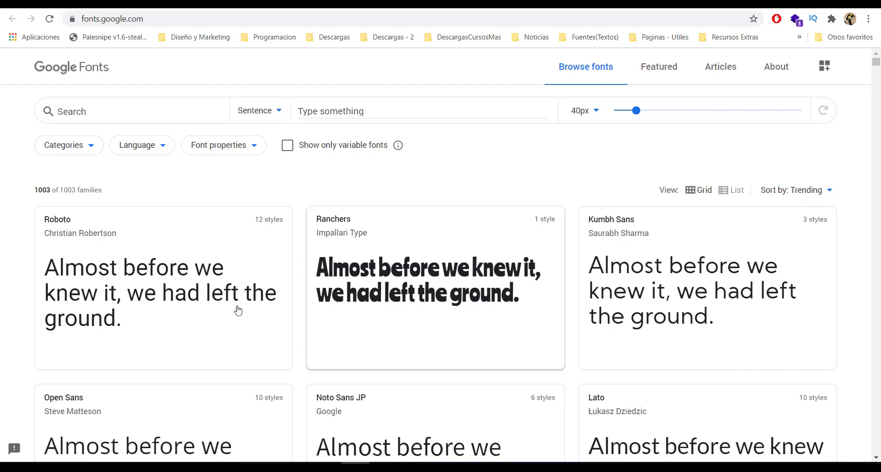
Browse the Google Fonts catalogue and open the Roboto font page
{"action": "scroll", "coordinate": [183, 276], "scroll_direction": "down", "scroll_amount": 3}
{"action": "scroll", "coordinate": [858, 306], "scroll_direction": "down", "scroll_amount": 1}
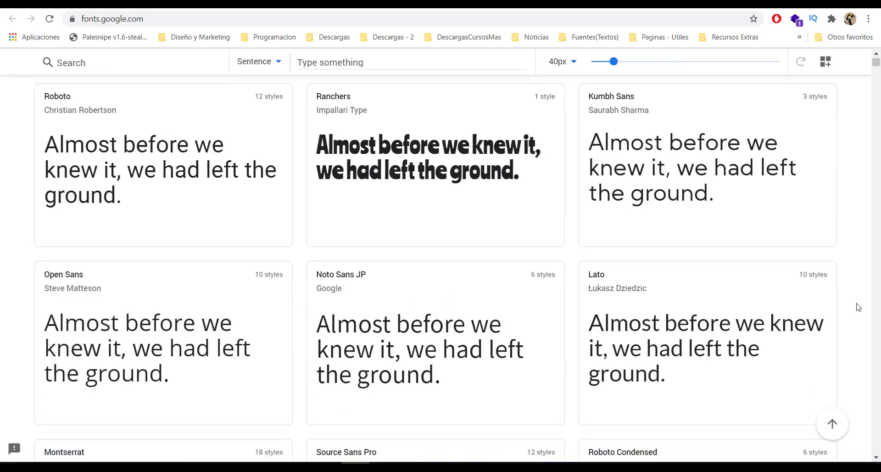
{"action": "scroll", "coordinate": [859, 307], "scroll_direction": "down", "scroll_amount": 2}
{"action": "scroll", "coordinate": [858, 306], "scroll_direction": "down", "scroll_amount": 1}
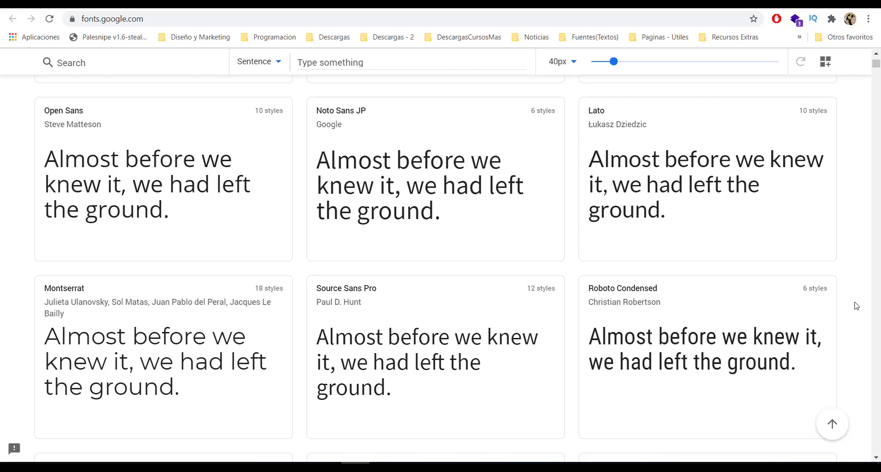
{"action": "scroll", "coordinate": [857, 306], "scroll_direction": "down", "scroll_amount": 1}
{"action": "scroll", "coordinate": [854, 303], "scroll_direction": "down", "scroll_amount": 3}
{"action": "key", "text": "Home"}
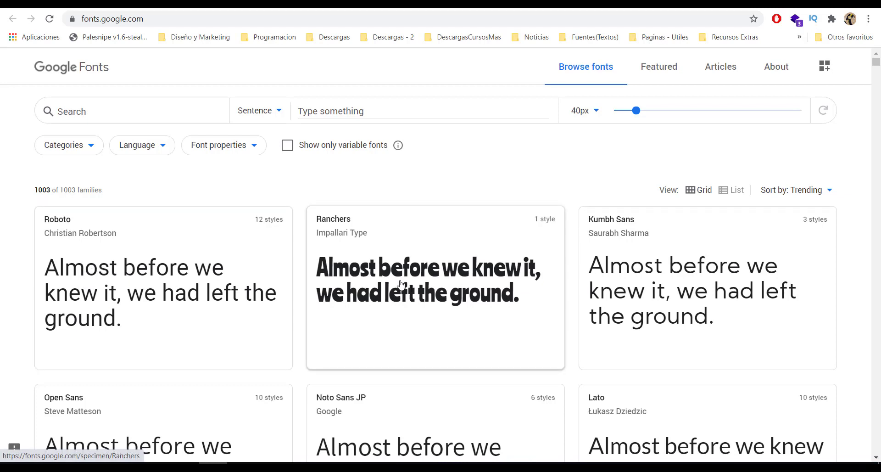
{"action": "scroll", "coordinate": [118, 295], "scroll_direction": "down", "scroll_amount": 1}
{"action": "left_click", "coordinate": [128, 230]}
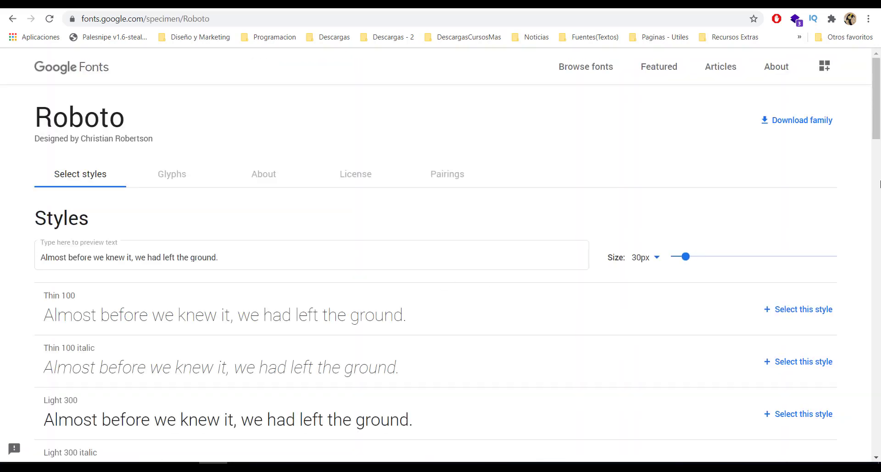
Add the Roboto Medium 500 style to the selected family
{"action": "scroll", "coordinate": [846, 198], "scroll_direction": "down", "scroll_amount": 5}
{"action": "scroll", "coordinate": [150, 262], "scroll_direction": "down", "scroll_amount": 6}
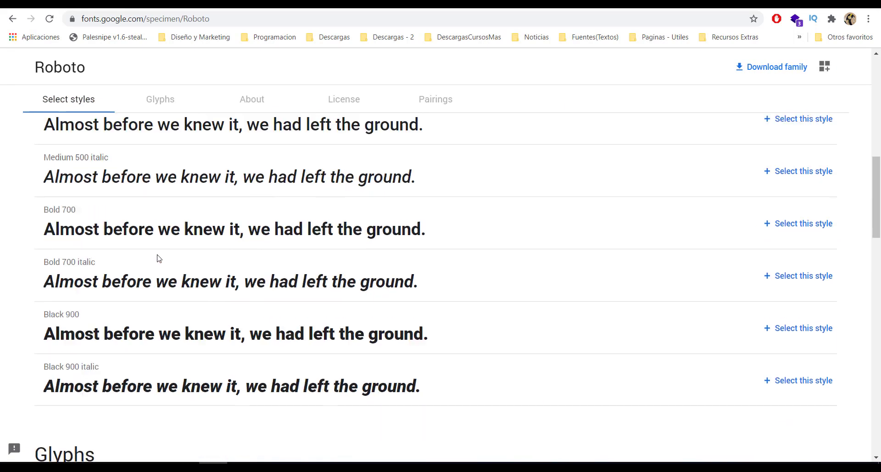
{"action": "scroll", "coordinate": [157, 255], "scroll_direction": "down", "scroll_amount": 15}
{"action": "scroll", "coordinate": [186, 252], "scroll_direction": "down", "scroll_amount": 5}
{"action": "scroll", "coordinate": [309, 276], "scroll_direction": "up", "scroll_amount": 4}
{"action": "scroll", "coordinate": [318, 273], "scroll_direction": "up", "scroll_amount": 10}
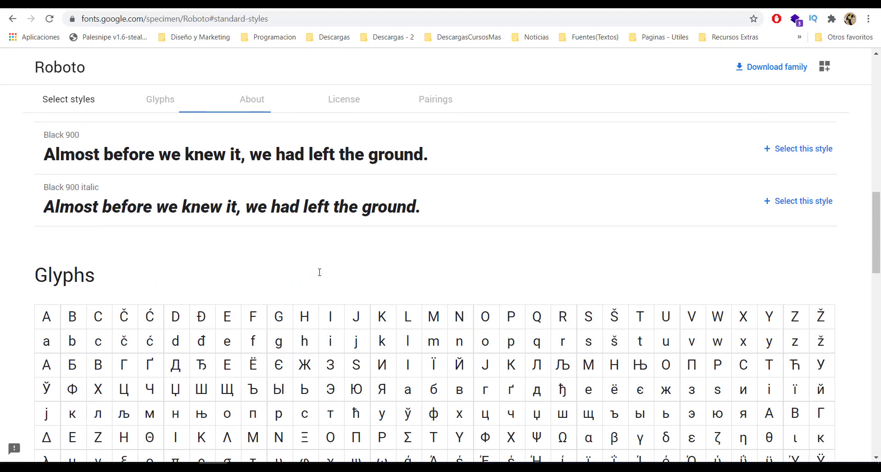
{"action": "scroll", "coordinate": [318, 273], "scroll_direction": "up", "scroll_amount": 6}
{"action": "left_click_drag", "start_coordinate": [293, 232], "coordinate": [439, 251]}
{"action": "left_click", "coordinate": [439, 252]}
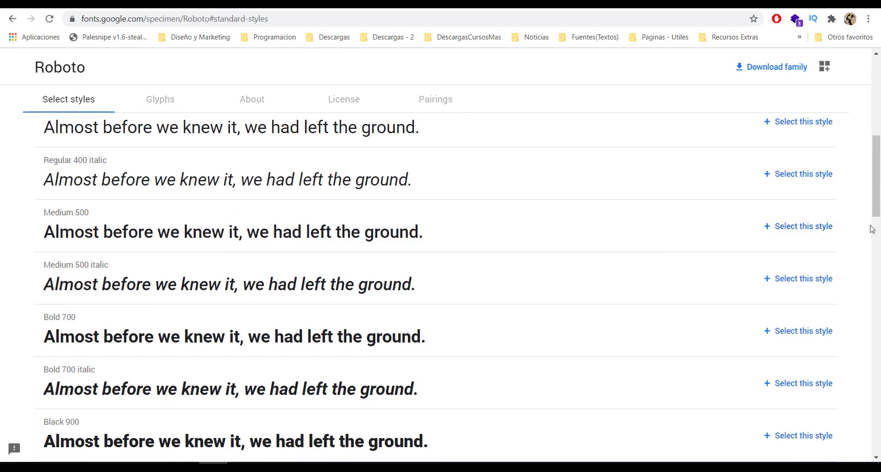
{"action": "left_click", "coordinate": [817, 233]}
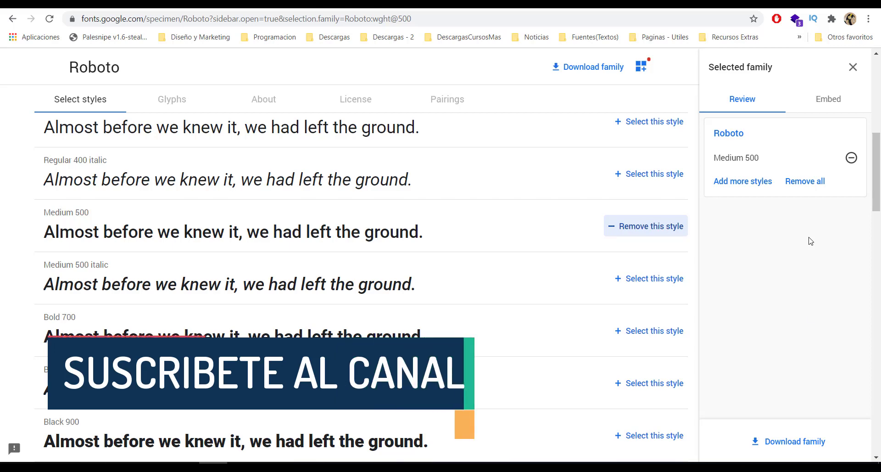
Remove Medium 500 again and download the full Roboto family as Roboto.zip
{"action": "left_click", "coordinate": [851, 157]}
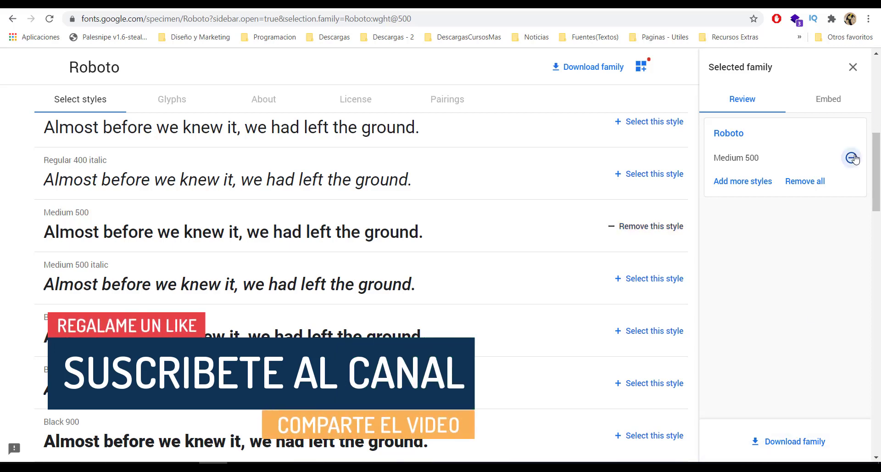
{"action": "left_click", "coordinate": [853, 67]}
{"action": "scroll", "coordinate": [661, 232], "scroll_direction": "up", "scroll_amount": 10}
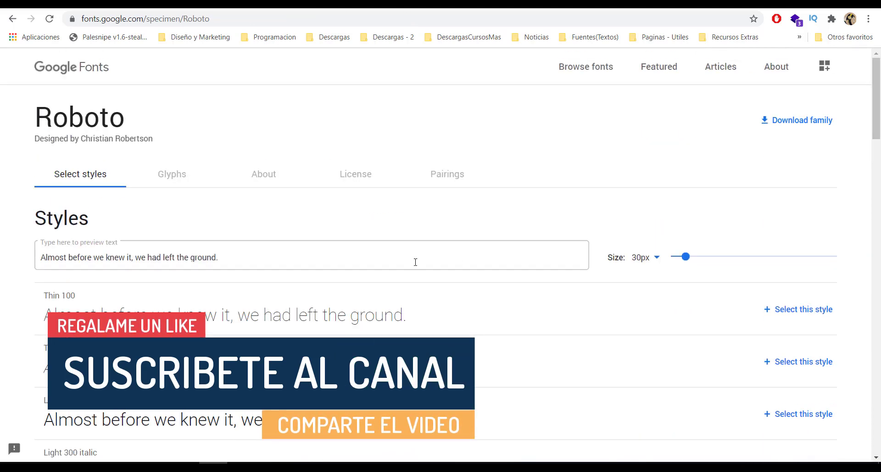
{"action": "left_click", "coordinate": [812, 127]}
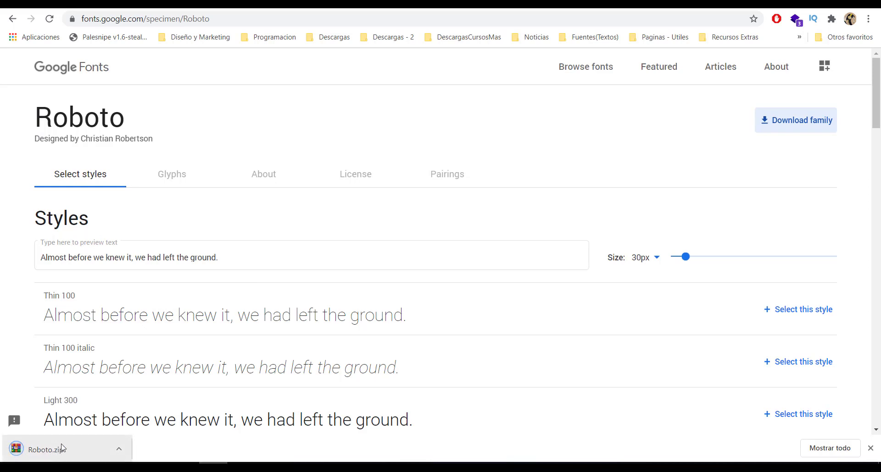
Open Roboto.zip in WinRAR and look over its font files
{"action": "left_click", "coordinate": [63, 452]}
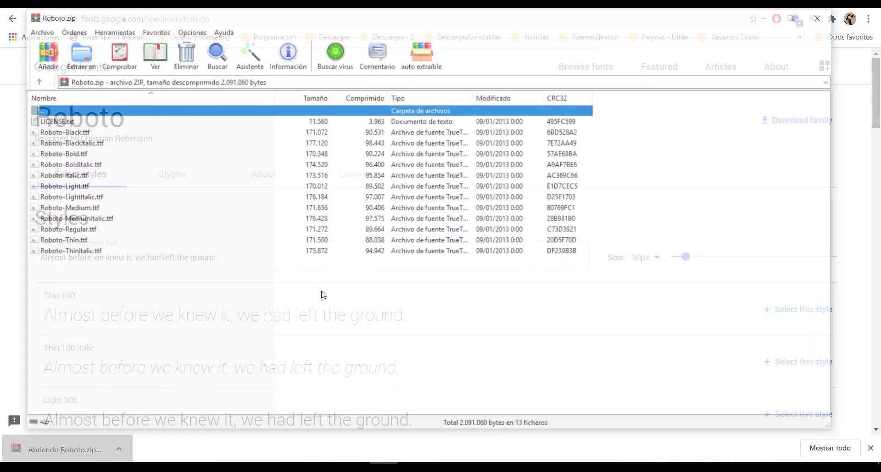
{"action": "left_click_drag", "start_coordinate": [115, 298], "coordinate": [79, 131]}
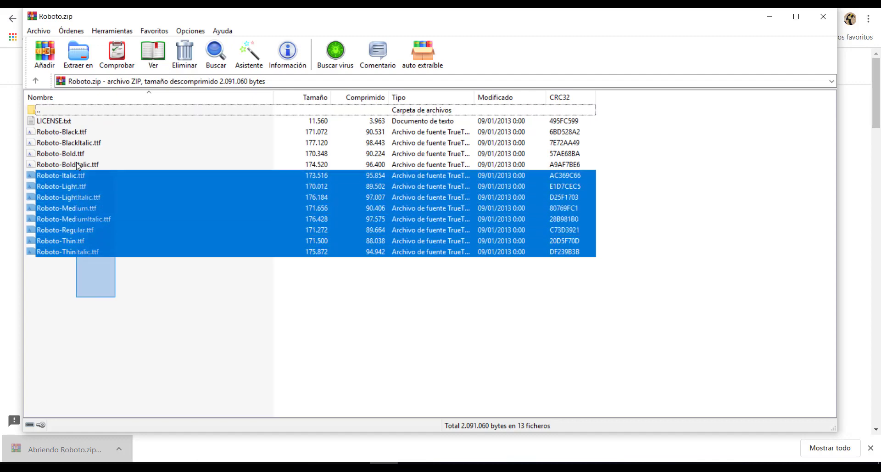
{"action": "left_click", "coordinate": [124, 348]}
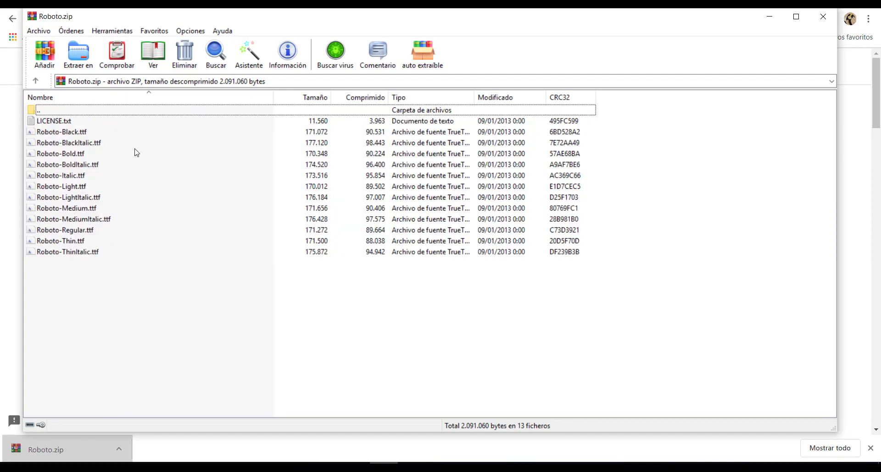
Read the archive's Apache 2.0 LICENSE.txt, then close the Roboto archive
{"action": "double_click", "coordinate": [67, 122]}
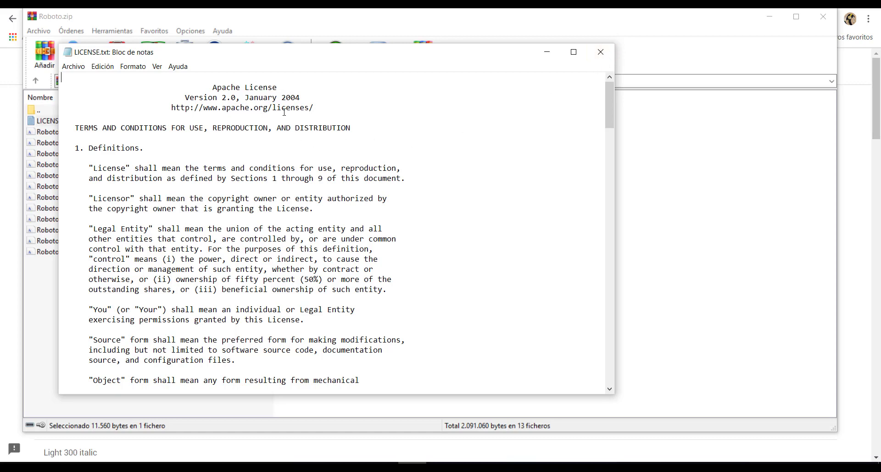
{"action": "left_click_drag", "start_coordinate": [250, 108], "coordinate": [289, 108]}
{"action": "left_click", "coordinate": [243, 139]}
{"action": "left_click_drag", "start_coordinate": [140, 131], "coordinate": [340, 128]}
{"action": "left_click", "coordinate": [762, 34]}
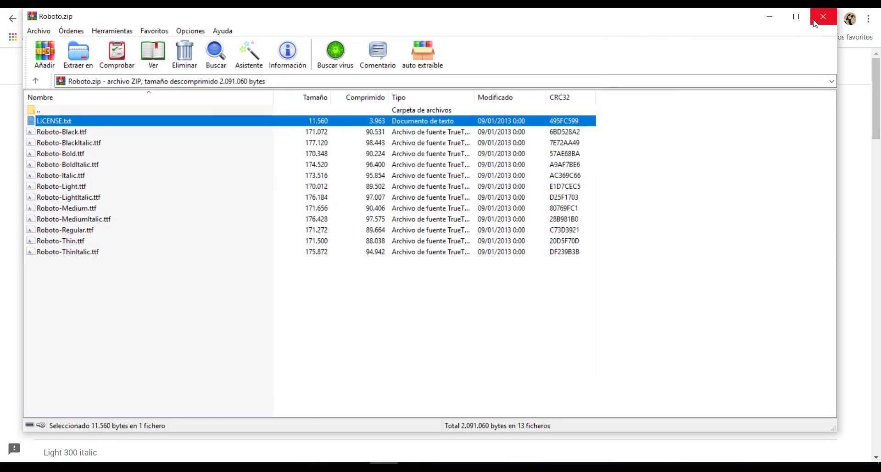
{"action": "left_click", "coordinate": [815, 22]}
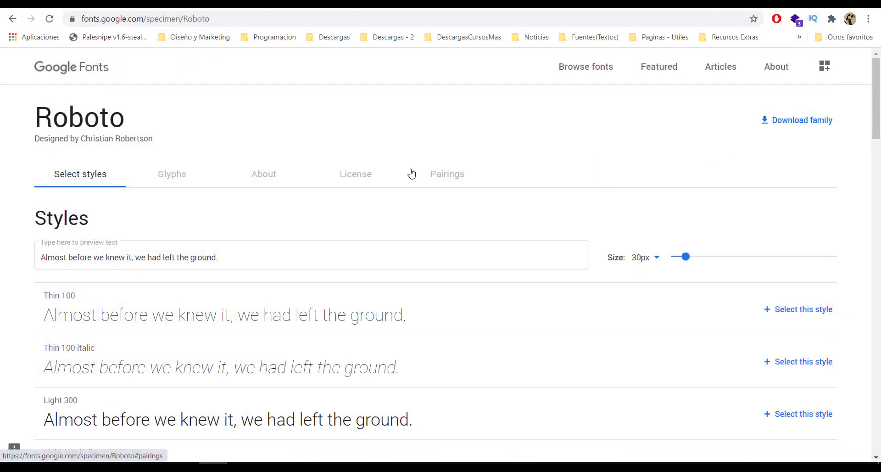
Add Roboto Thin 100 to the selected family and show its Embed code
{"action": "scroll", "coordinate": [834, 272], "scroll_direction": "down", "scroll_amount": 3}
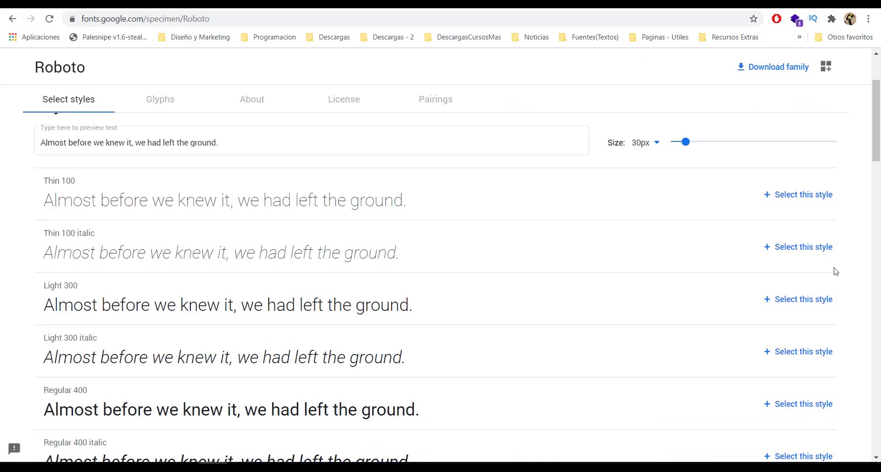
{"action": "left_click", "coordinate": [788, 198]}
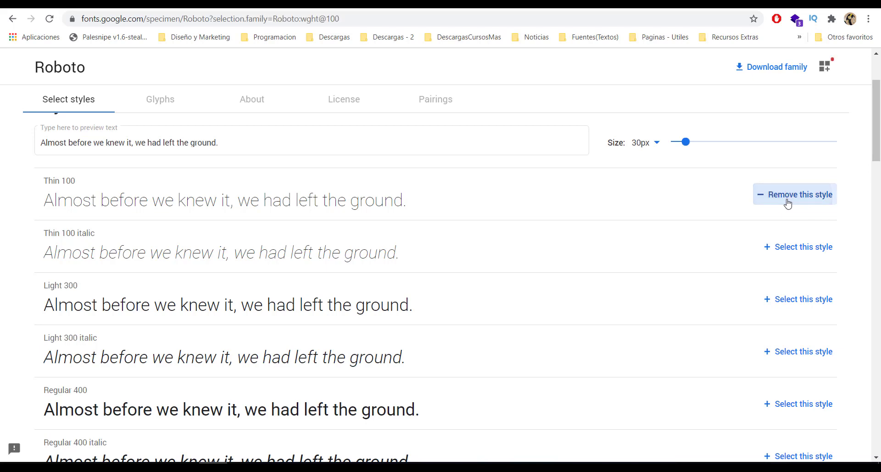
{"action": "scroll", "coordinate": [557, 238], "scroll_direction": "up", "scroll_amount": 3}
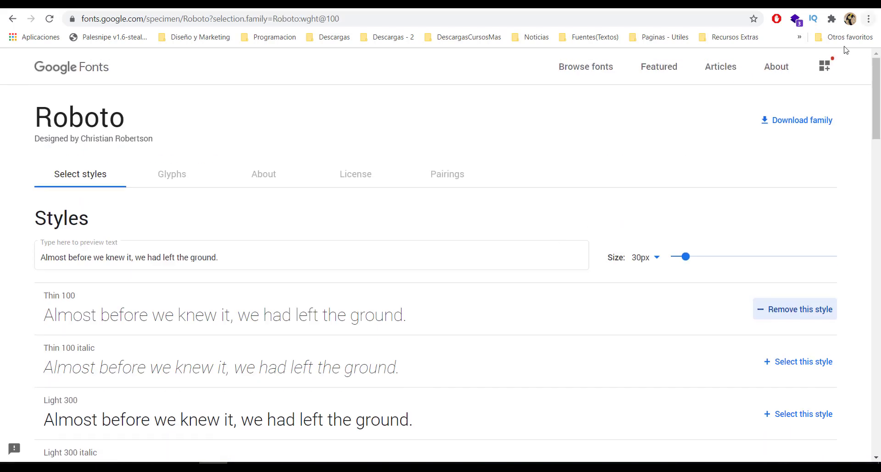
{"action": "left_click", "coordinate": [825, 66]}
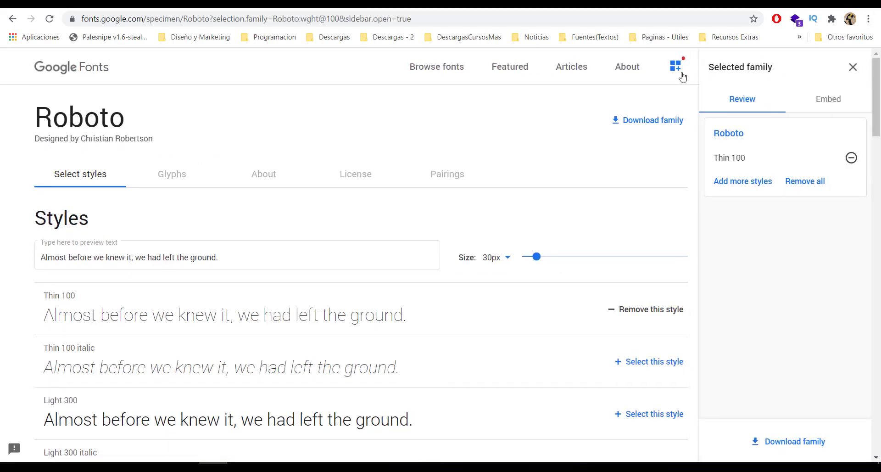
{"action": "left_click", "coordinate": [824, 106]}
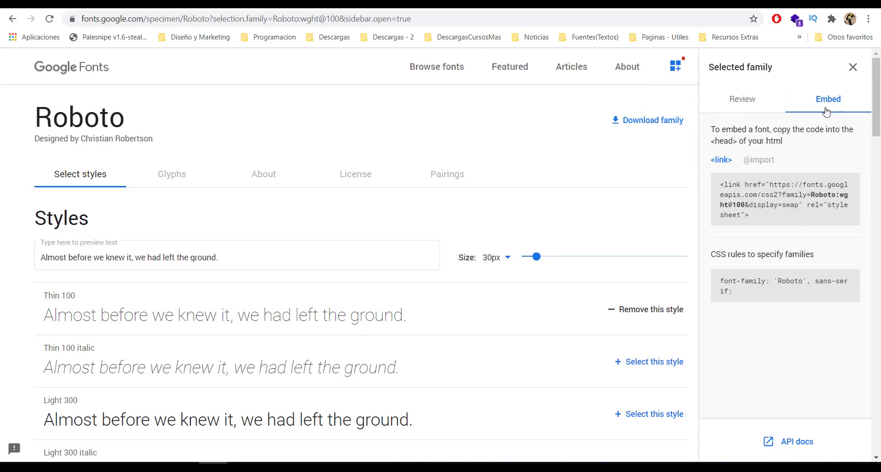
Highlight the embed <link> code and the CSS font-family rule for Roboto
{"action": "left_click_drag", "start_coordinate": [720, 188], "coordinate": [761, 225]}
{"action": "key", "text": "ctrl+c"}
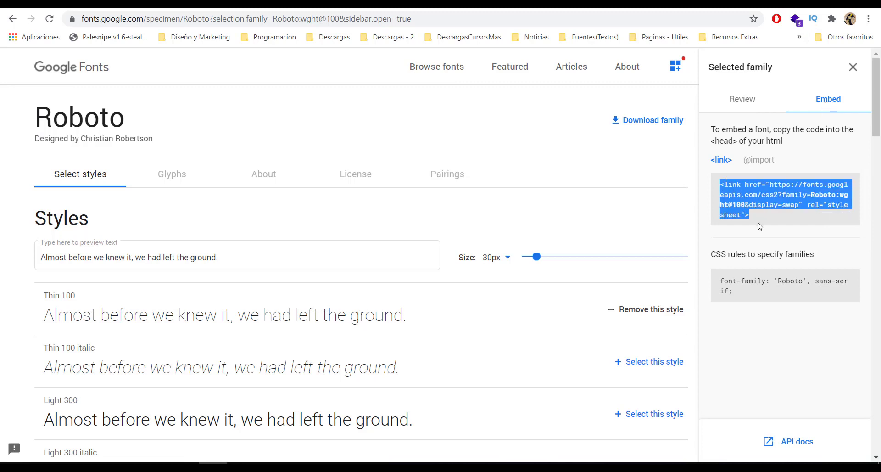
{"action": "left_click", "coordinate": [760, 220]}
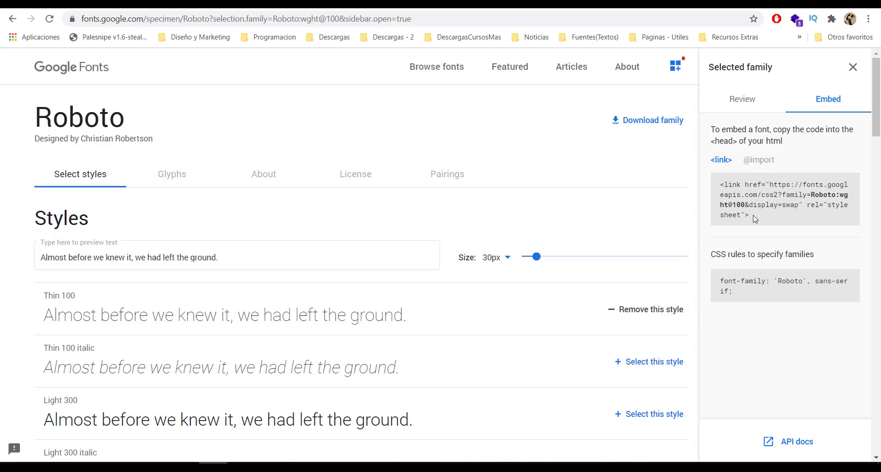
{"action": "mouse_move", "coordinate": [736, 213]}
{"action": "left_mouse_down"}
{"action": "mouse_move", "coordinate": [719, 190]}
{"action": "mouse_move", "coordinate": [780, 207]}
{"action": "mouse_move", "coordinate": [775, 221]}
{"action": "left_mouse_up"}
{"action": "left_click", "coordinate": [769, 188]}
{"action": "left_click", "coordinate": [774, 220]}
{"action": "left_click_drag", "start_coordinate": [740, 299], "coordinate": [719, 285]}
{"action": "left_click", "coordinate": [719, 285]}
{"action": "left_click_drag", "start_coordinate": [747, 294], "coordinate": [723, 283]}
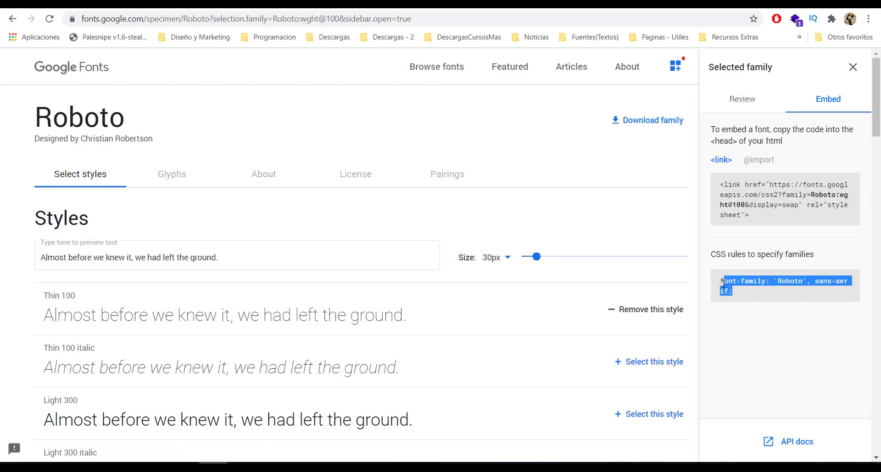
{"action": "left_click", "coordinate": [745, 291]}
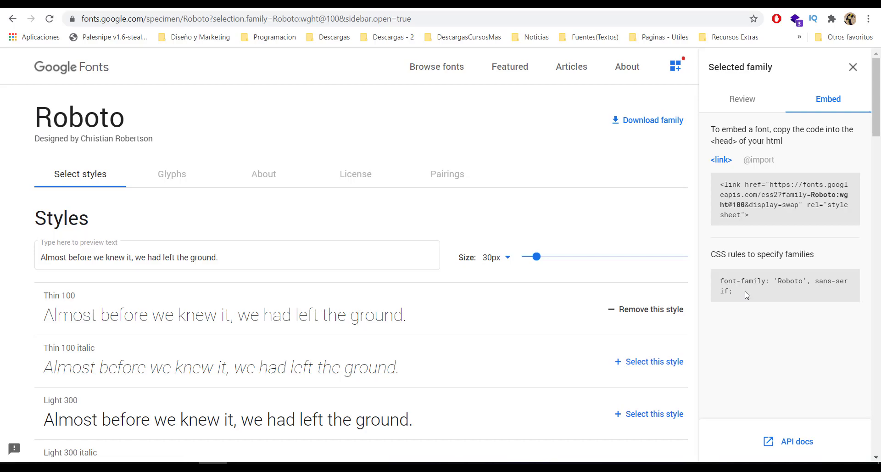
{"action": "key", "text": "alt+Tab"}
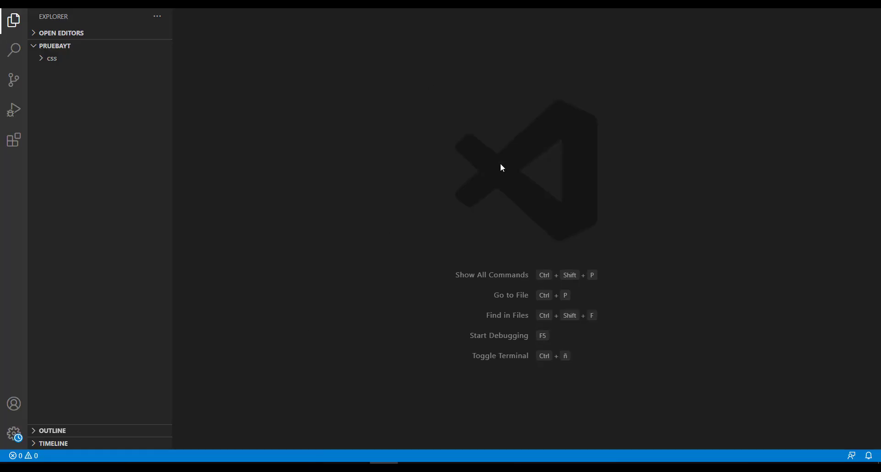
Create index.html in the project and insert the HTML5 boilerplate
{"action": "mouse_move", "coordinate": [55, 46]}
{"action": "left_click", "coordinate": [116, 48]}
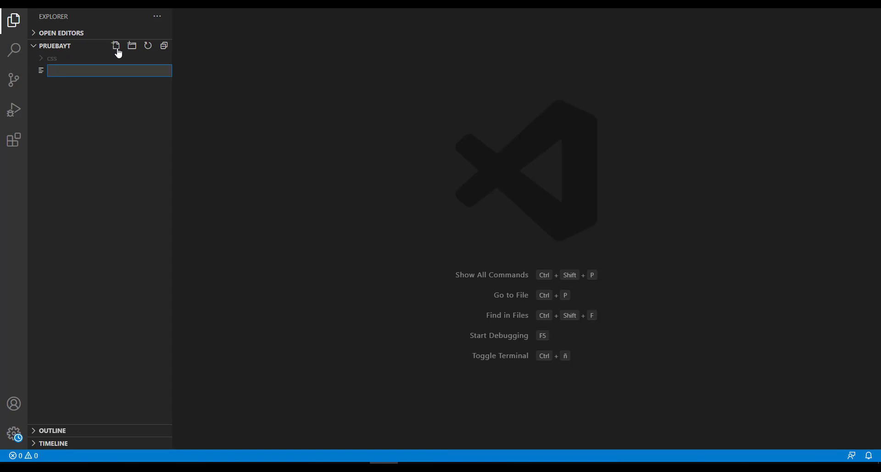
{"action": "type", "text": "index.html"}
{"action": "key", "text": "Return"}
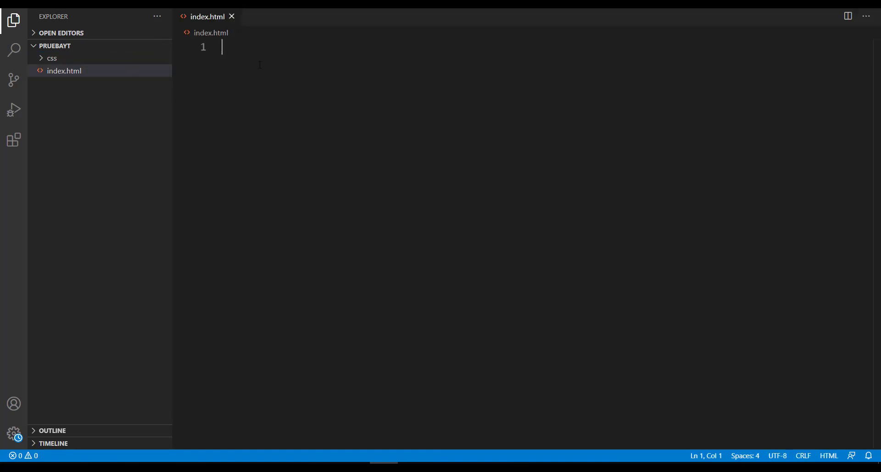
{"action": "type", "text": "html"}
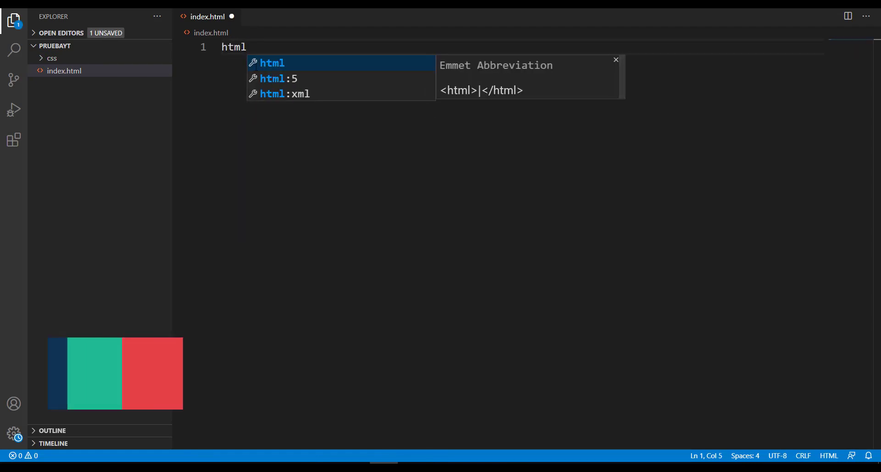
{"action": "left_click", "coordinate": [302, 86]}
Title the page PRUEBA, change its lang from en to es, and save
{"action": "left_click", "coordinate": [351, 135]}
{"action": "double_click", "coordinate": [316, 123]}
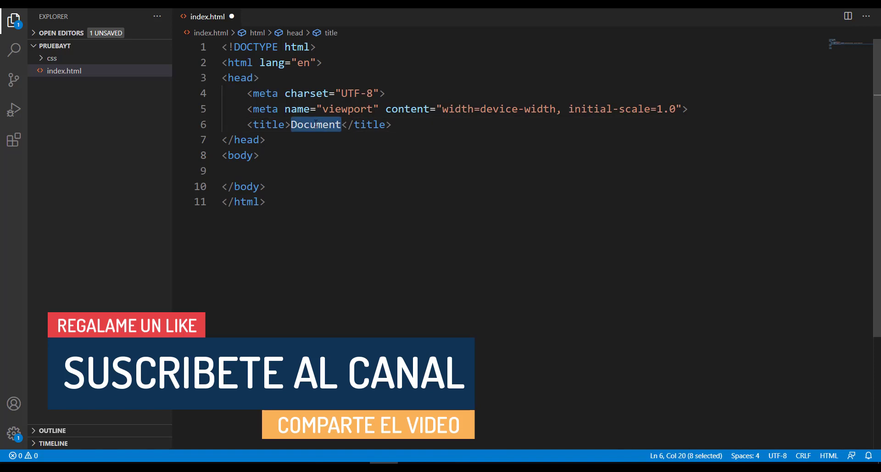
{"action": "type", "text": "PRUEBA"}
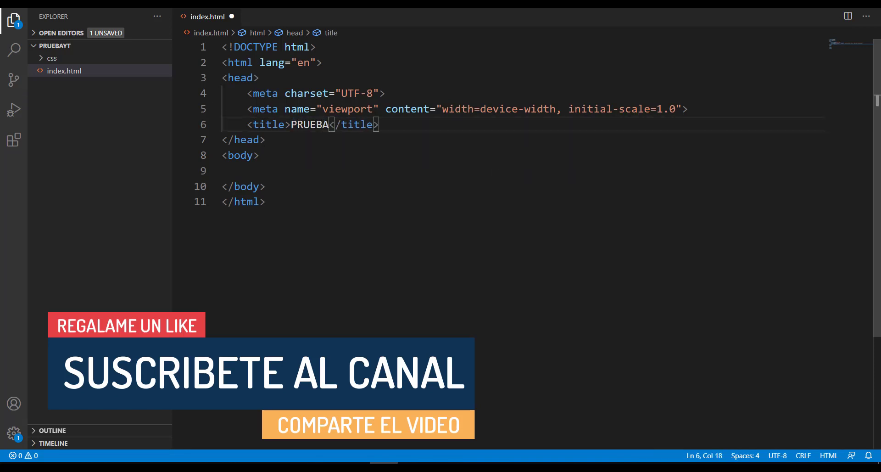
{"action": "left_click", "coordinate": [266, 202]}
{"action": "left_click_drag", "start_coordinate": [310, 63], "coordinate": [302, 64]}
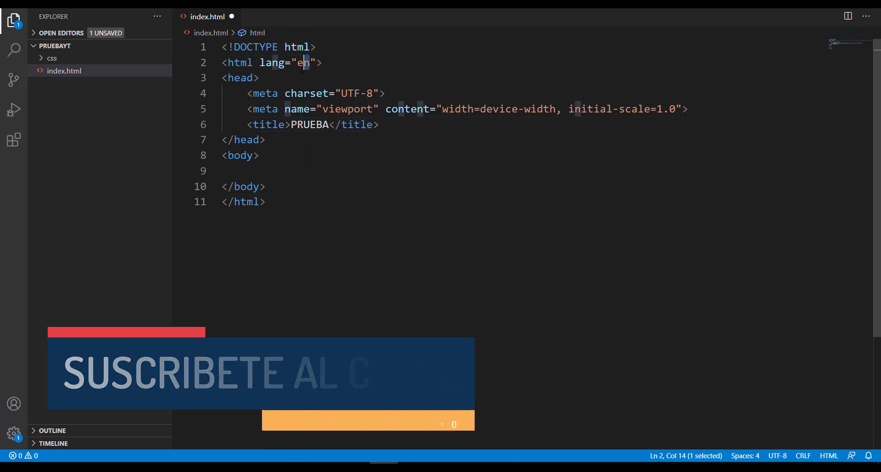
{"action": "type", "text": "s"}
{"action": "left_click", "coordinate": [248, 171]}
{"action": "key", "text": "ctrl+s"}
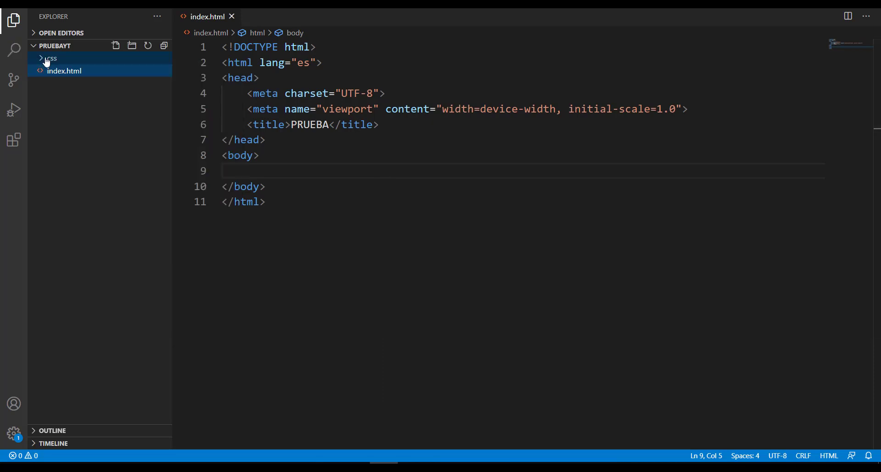
Create an empty estilos.css file inside the css folder
{"action": "left_click", "coordinate": [47, 60]}
{"action": "left_click", "coordinate": [116, 46]}
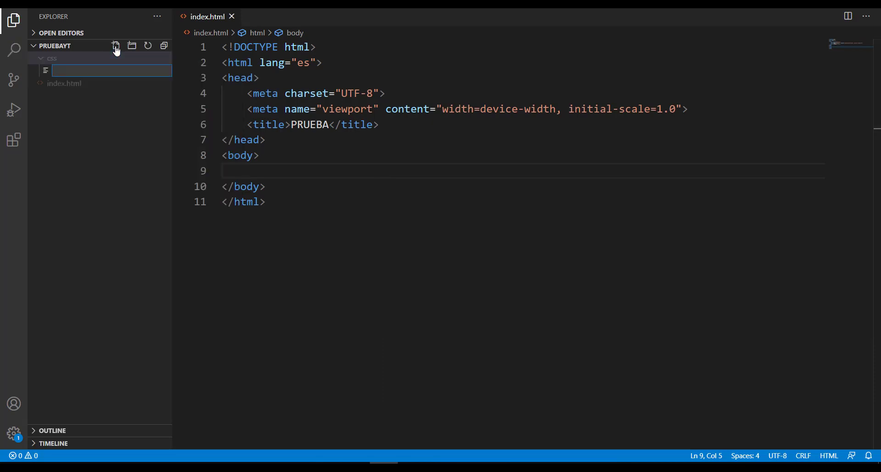
{"action": "type", "text": "estilos.css"}
{"action": "key", "text": "Return"}
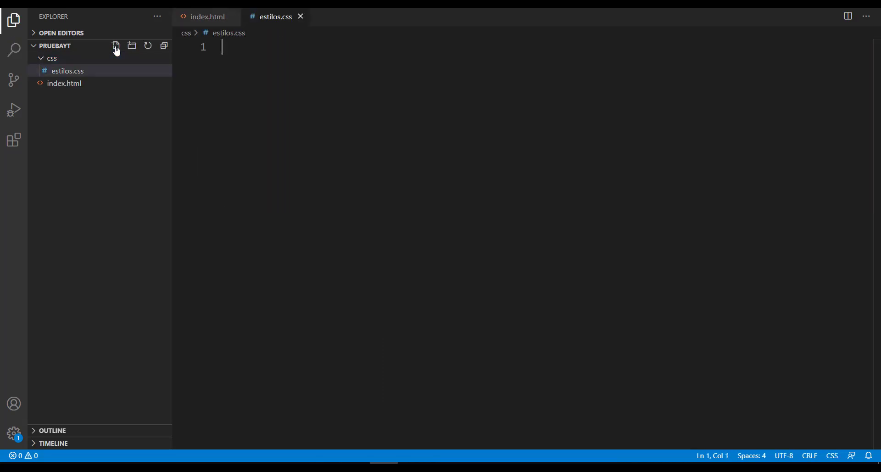
Add an <h1>PRUEBA</h1> heading to the body of index.html and save
{"action": "left_click", "coordinate": [71, 84]}
{"action": "left_click", "coordinate": [311, 175]}
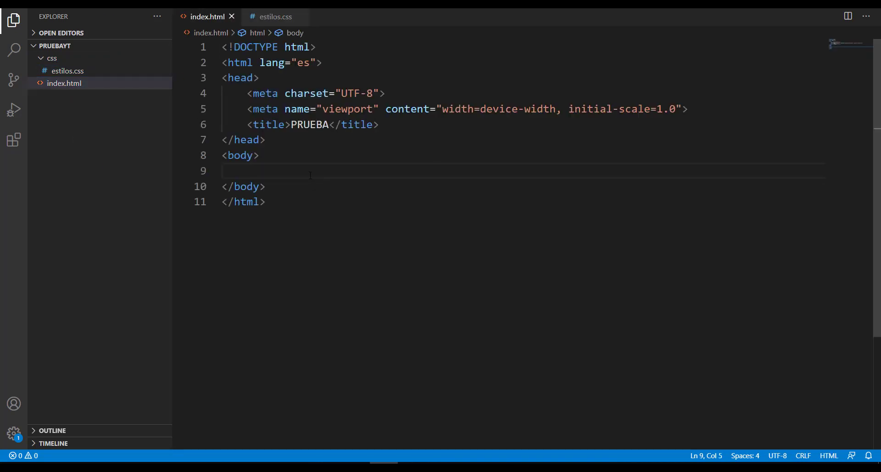
{"action": "type", "text": "h1"}
{"action": "key", "text": "Tab"}
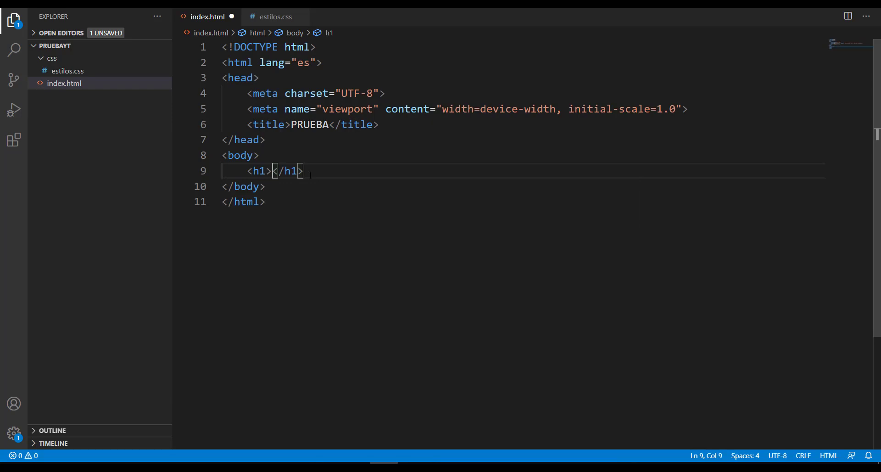
{"action": "type", "text": "PRUEBA"}
{"action": "left_click", "coordinate": [266, 202]}
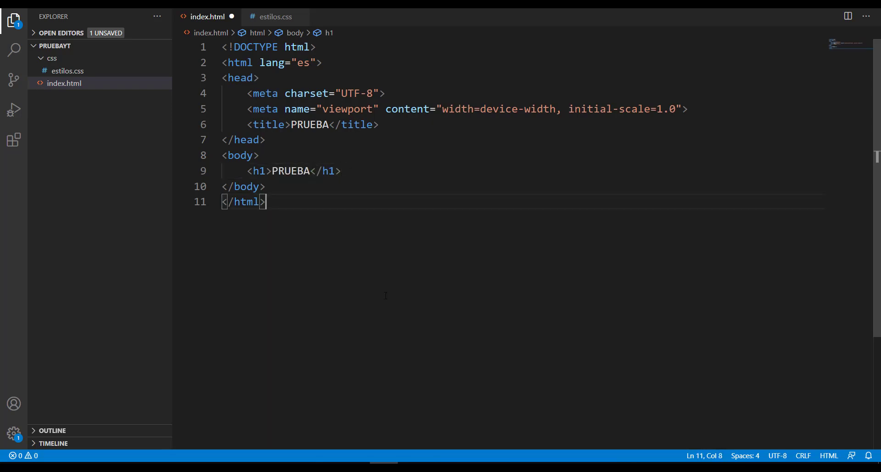
{"action": "key", "text": "ctrl+s"}
Open index.html in Chrome from the project folder to preview it
{"action": "key", "text": "alt+Tab"}
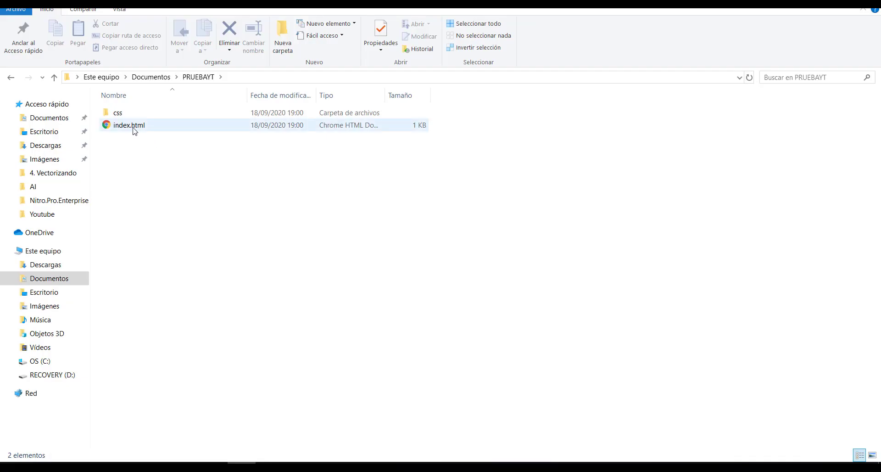
{"action": "double_click", "coordinate": [129, 125]}
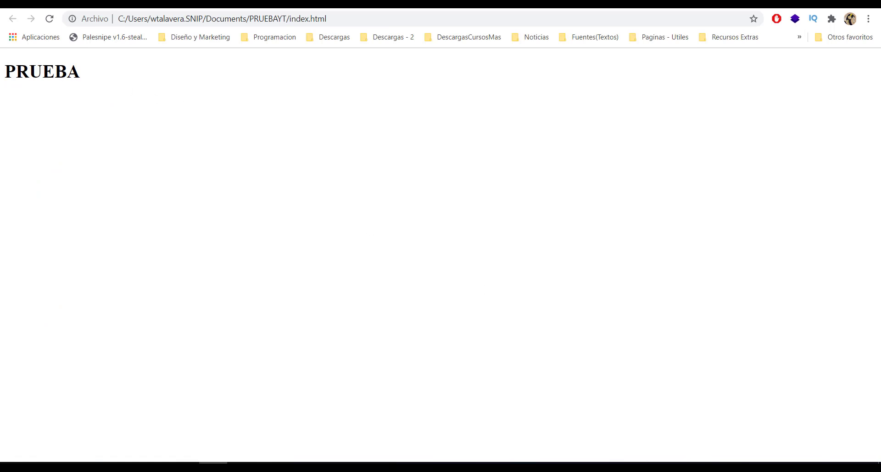
{"action": "double_click", "coordinate": [58, 73]}
{"action": "left_click", "coordinate": [211, 135]}
Paste the Roboto Thin 100 stylesheet link on a new line below the title in index.html
{"action": "key", "text": "alt+Tab"}
{"action": "left_click", "coordinate": [371, 168]}
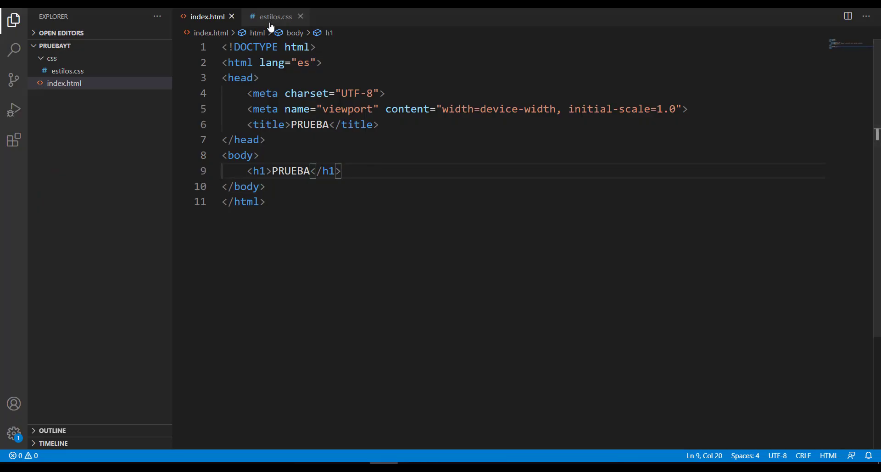
{"action": "key", "text": "alt+Tab"}
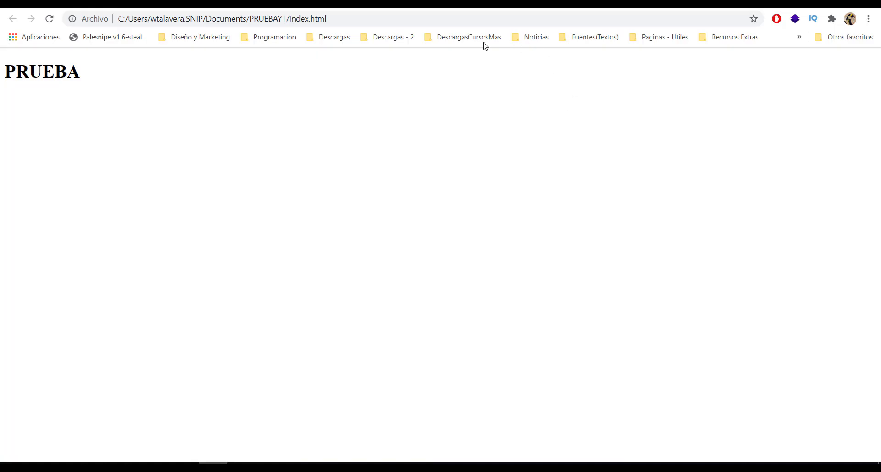
{"action": "left_click", "coordinate": [277, 9]}
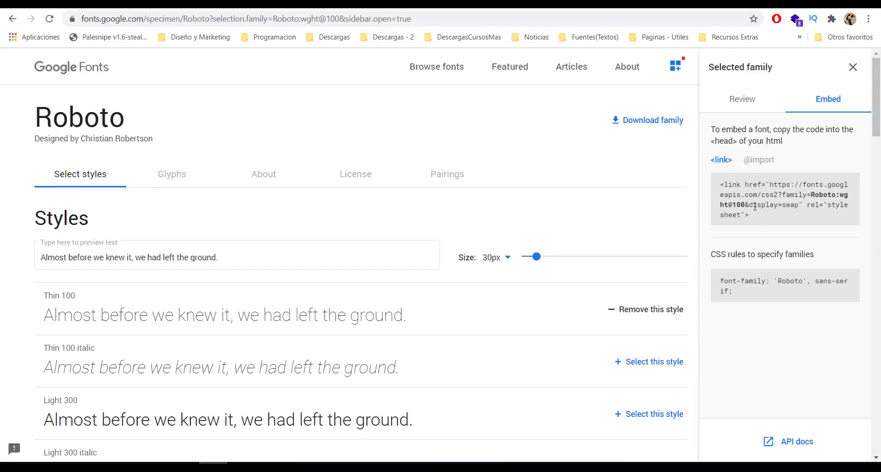
{"action": "left_click_drag", "start_coordinate": [755, 219], "coordinate": [720, 191]}
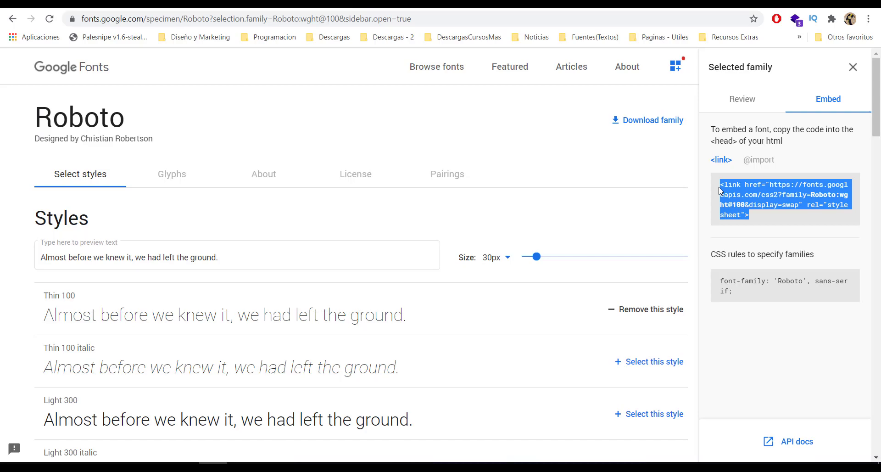
{"action": "key", "text": "alt+Tab"}
{"action": "left_click", "coordinate": [405, 120]}
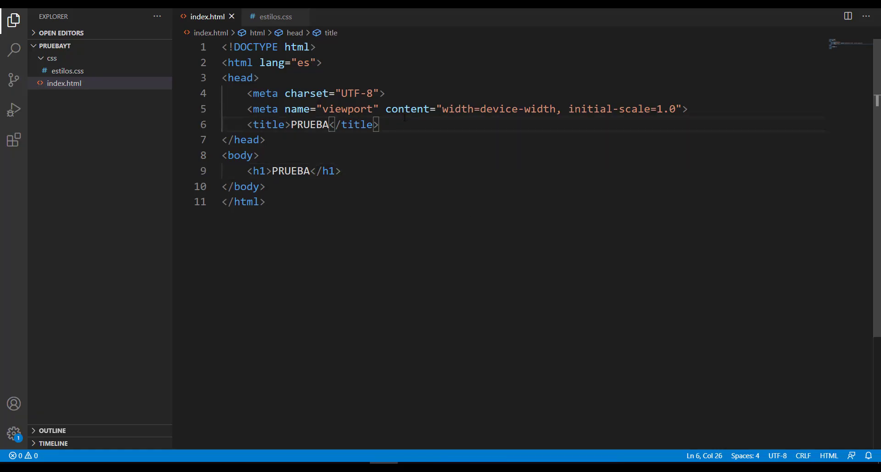
{"action": "key", "text": "Return"}
{"action": "key", "text": "ctrl+v"}
{"action": "key", "text": "alt+Tab"}
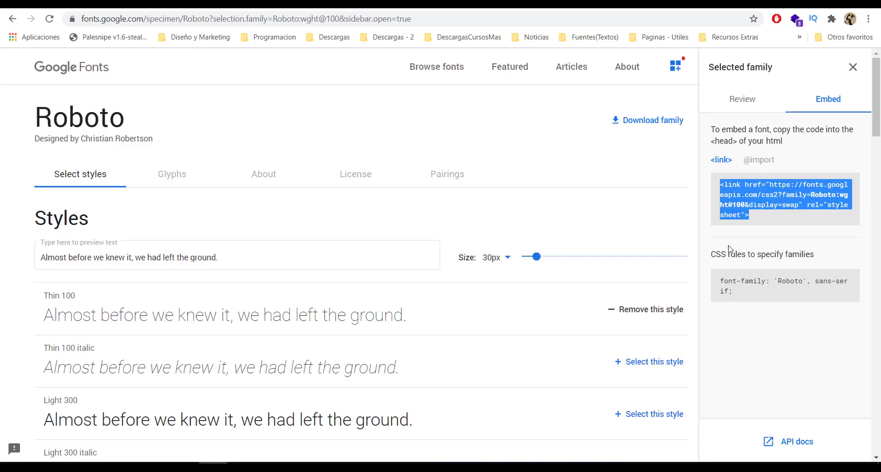
{"action": "key", "text": "alt+Tab"}
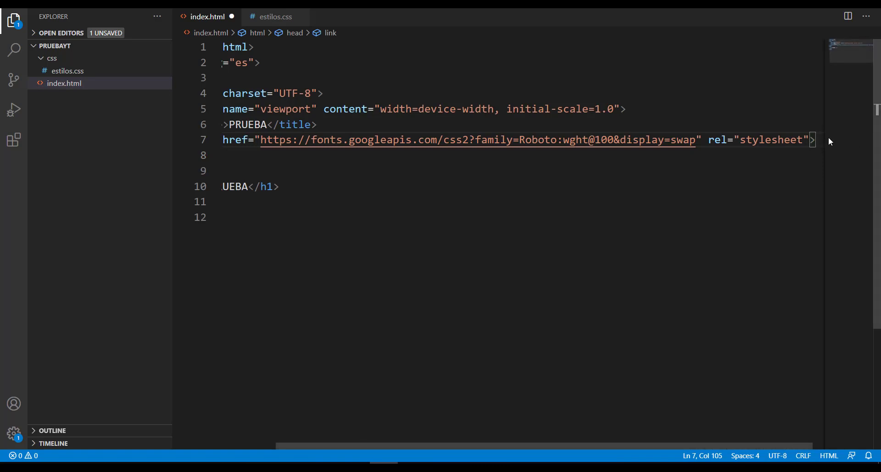
Add a stylesheet link to css/estilos.css in index.html and save
{"action": "key", "text": "Return"}
{"action": "type", "text": "l"}
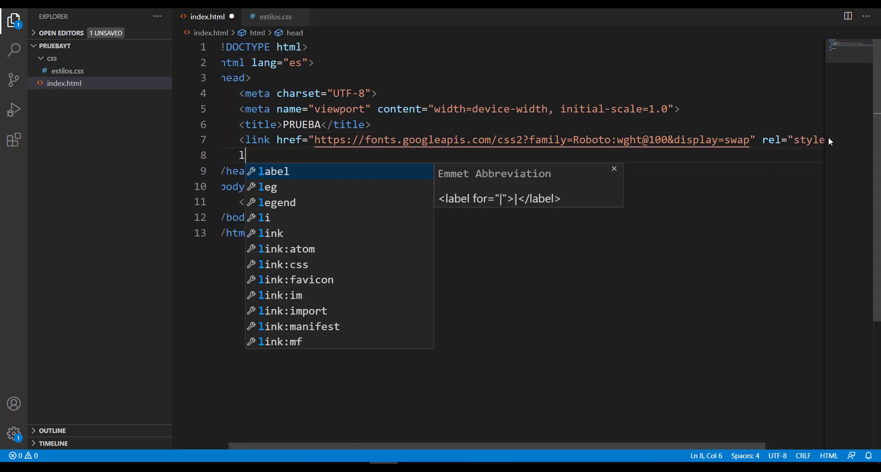
{"action": "type", "text": "ink"}
{"action": "key", "text": "Down"}
{"action": "key", "text": "Down"}
{"action": "key", "text": "Return"}
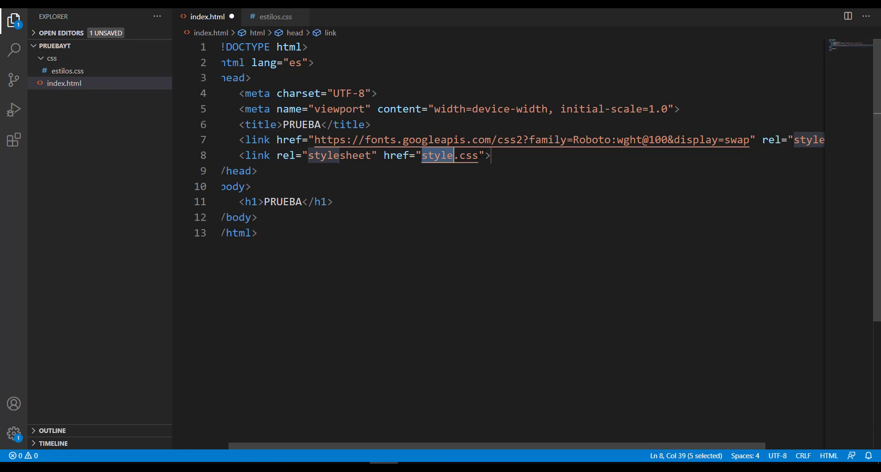
{"action": "left_click_drag", "start_coordinate": [479, 155], "coordinate": [423, 156]}
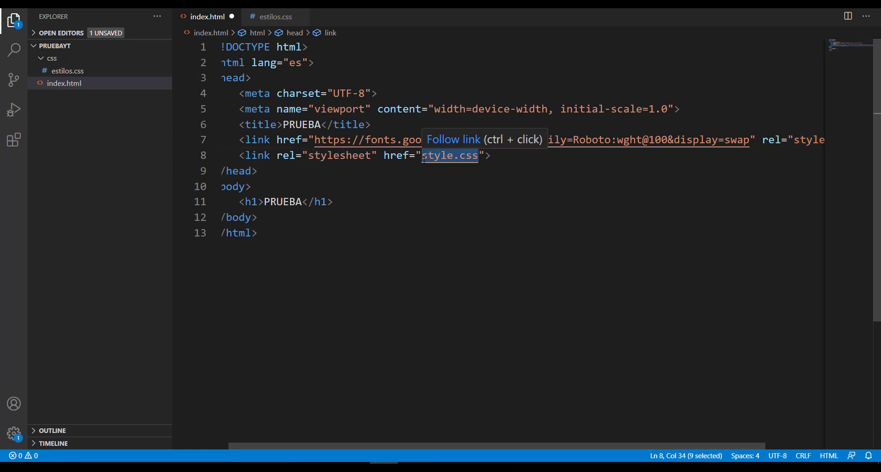
{"action": "key", "text": "BackSpace"}
{"action": "key", "text": "ctrl+space"}
{"action": "key", "text": "Return"}
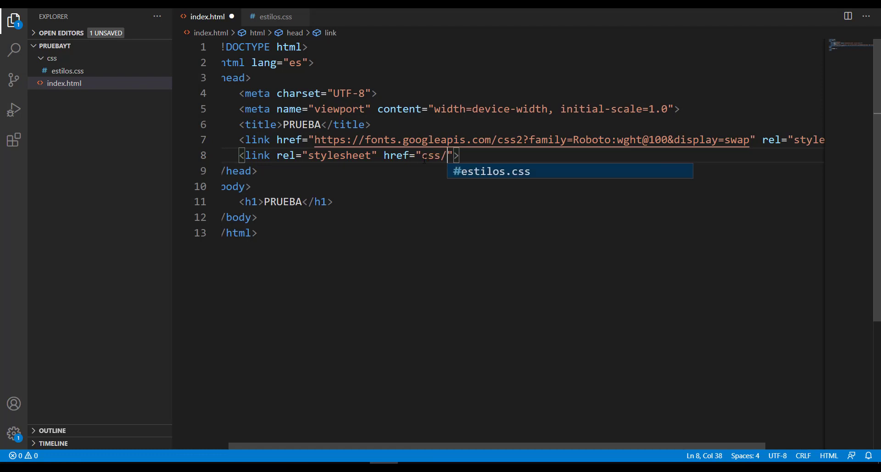
{"action": "key", "text": "Return"}
{"action": "key", "text": "ctrl+s"}
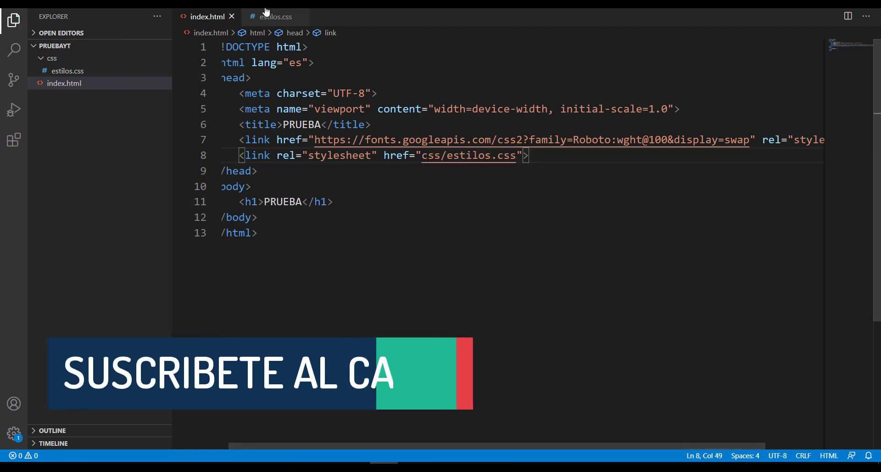
Write a body rule in estilos.css with font-family 'Roboto', sans-serif and save
{"action": "left_click", "coordinate": [275, 16]}
{"action": "type", "text": "bod"}
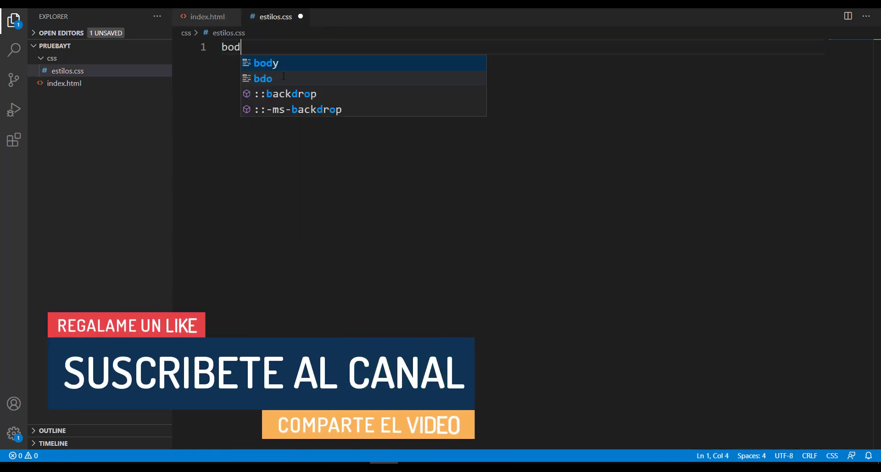
{"action": "type", "text": "y{"}
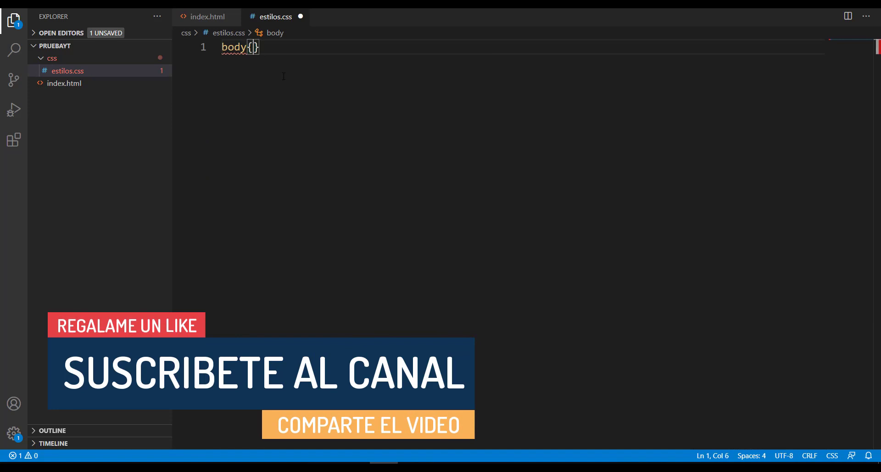
{"action": "key", "text": "Return"}
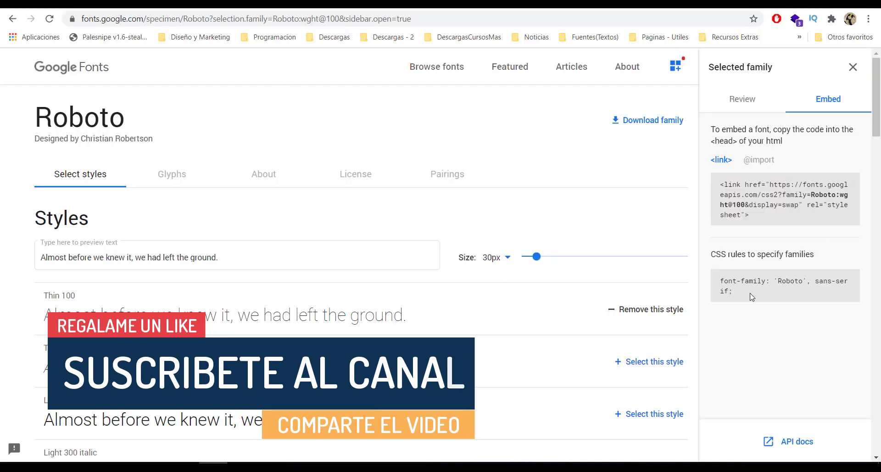
{"action": "left_click", "coordinate": [780, 285]}
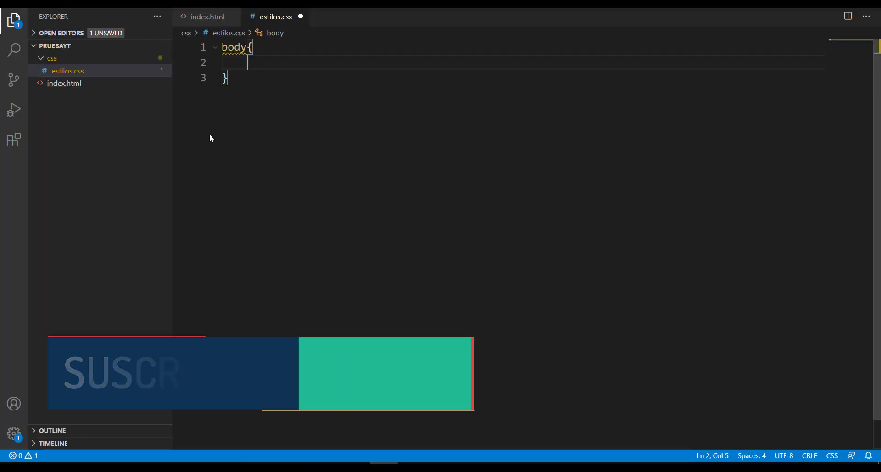
{"action": "type", "text": "font-family: 'Roboto', sans-serif;"}
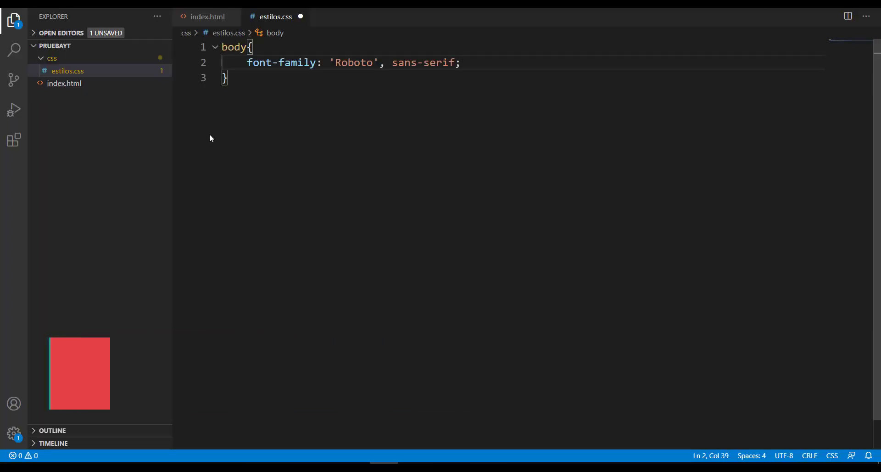
{"action": "key", "text": "ctrl+s"}
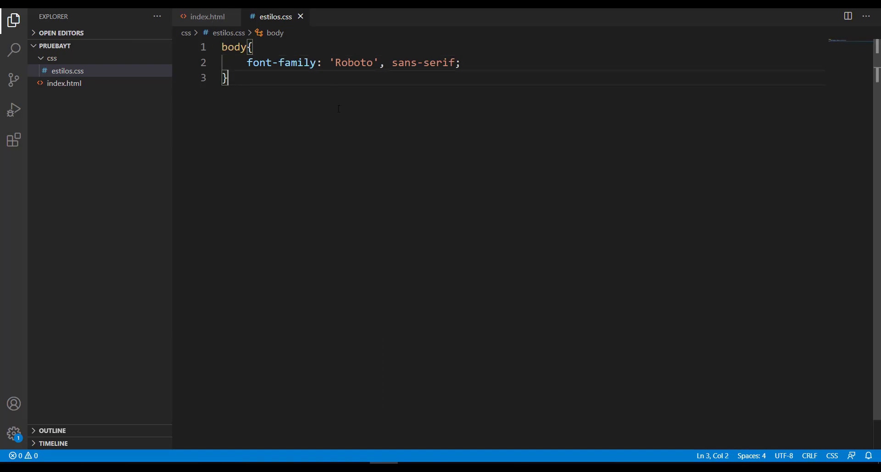
Return to the PRUEBA test page in Chrome
{"action": "left_click", "coordinate": [207, 17]}
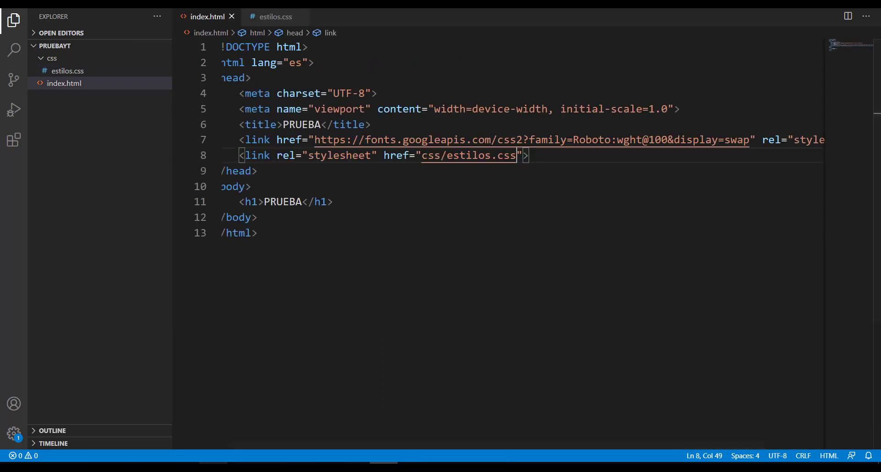
{"action": "key", "text": "alt+Tab"}
{"action": "key", "text": "ctrl+Tab"}
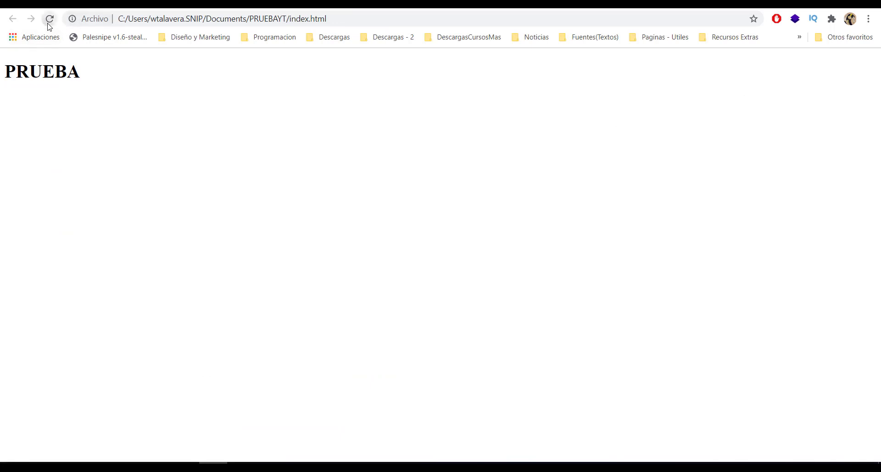
Reload the test page and check the PRUEBA heading now renders in Roboto Thin
{"action": "left_click", "coordinate": [49, 18]}
{"action": "double_click", "coordinate": [48, 71]}
{"action": "left_click", "coordinate": [48, 71]}
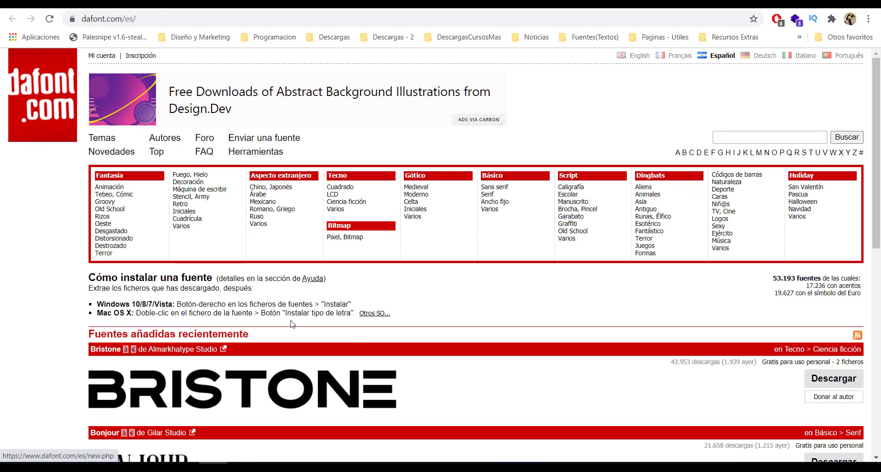
{"action": "scroll", "coordinate": [291, 322], "scroll_direction": "down", "scroll_amount": 9}
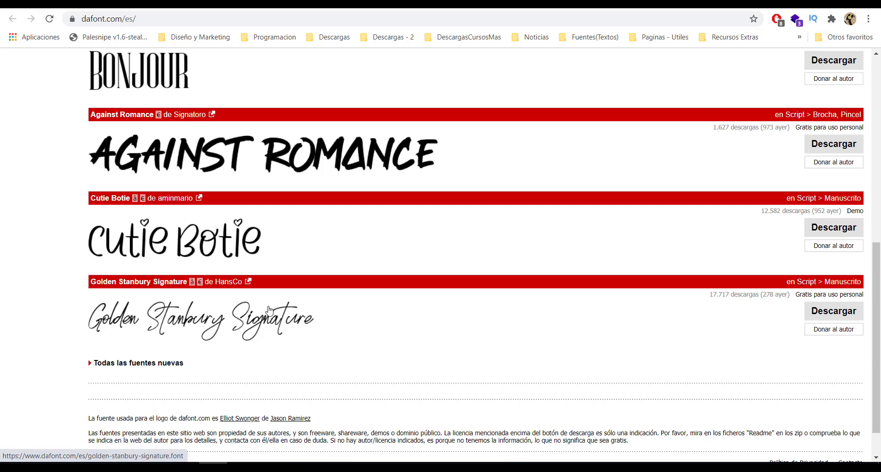
{"action": "scroll", "coordinate": [269, 310], "scroll_direction": "up", "scroll_amount": 9}
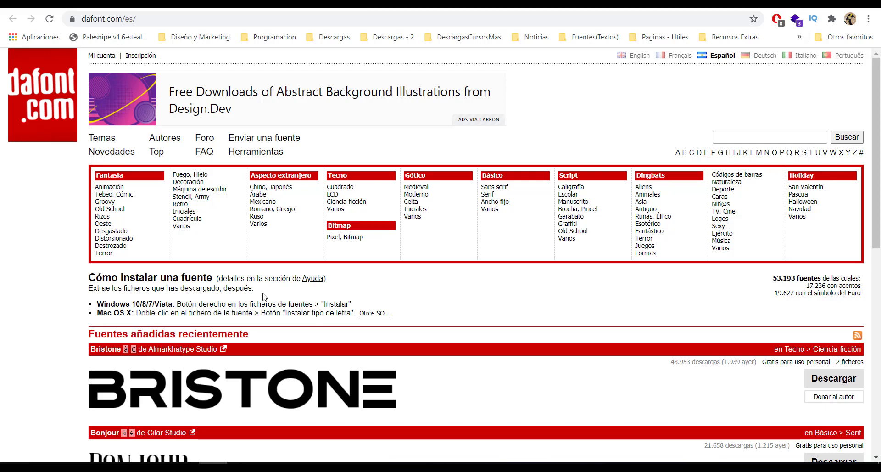
{"action": "left_click_drag", "start_coordinate": [222, 304], "coordinate": [217, 305]}
{"action": "scroll", "coordinate": [212, 373], "scroll_direction": "down", "scroll_amount": 3}
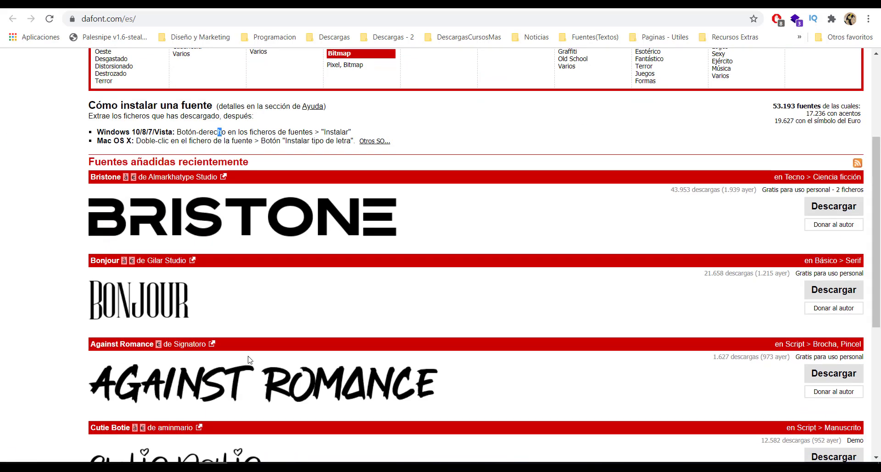
{"action": "scroll", "coordinate": [338, 270], "scroll_direction": "up", "scroll_amount": 3}
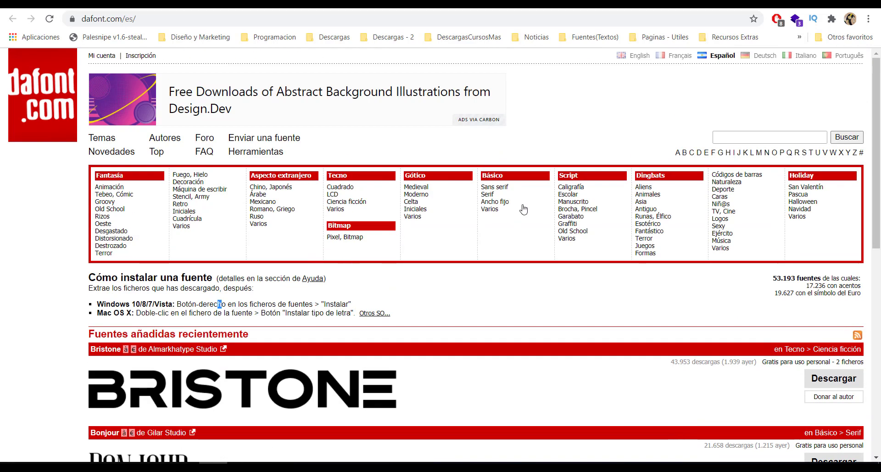
Browse dafont.com's Sans serif font category to find Bebas Neue
{"action": "left_click", "coordinate": [501, 189]}
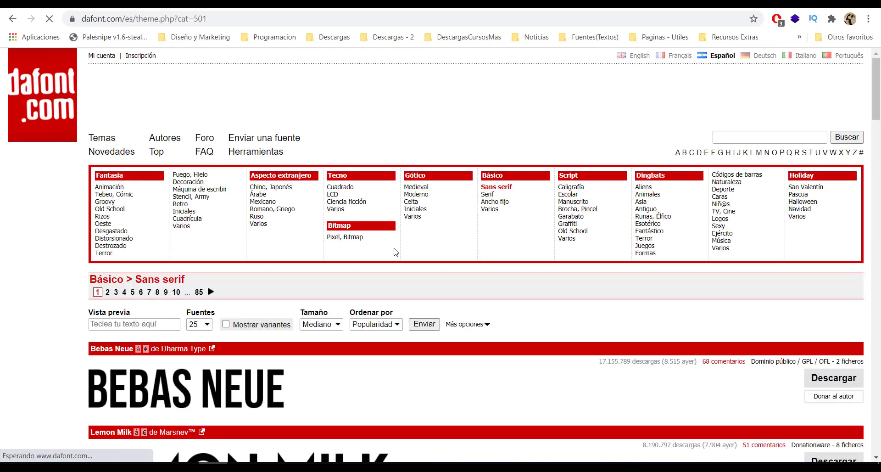
{"action": "scroll", "coordinate": [391, 251], "scroll_direction": "down", "scroll_amount": 6}
{"action": "scroll", "coordinate": [391, 254], "scroll_direction": "down", "scroll_amount": 3}
{"action": "scroll", "coordinate": [391, 254], "scroll_direction": "down", "scroll_amount": 3}
{"action": "scroll", "coordinate": [392, 254], "scroll_direction": "up", "scroll_amount": 2}
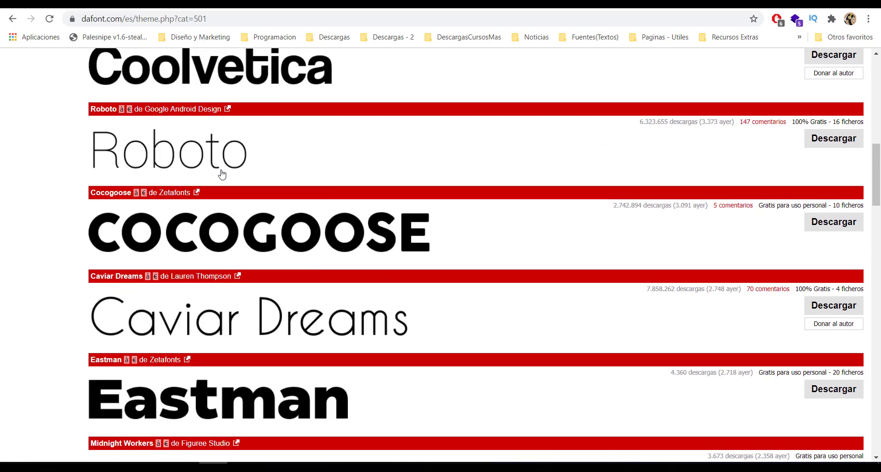
{"action": "scroll", "coordinate": [479, 349], "scroll_direction": "down", "scroll_amount": 4}
{"action": "scroll", "coordinate": [476, 349], "scroll_direction": "down", "scroll_amount": 4}
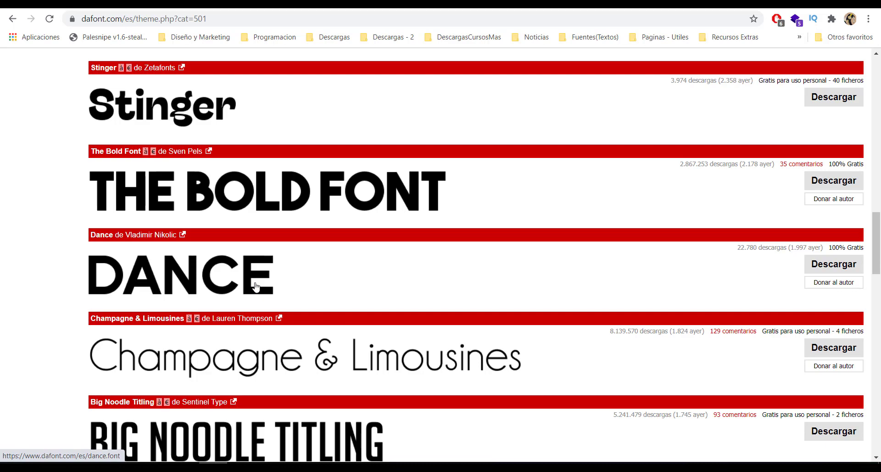
{"action": "scroll", "coordinate": [256, 287], "scroll_direction": "down", "scroll_amount": 5}
{"action": "scroll", "coordinate": [259, 287], "scroll_direction": "down", "scroll_amount": 3}
{"action": "scroll", "coordinate": [260, 288], "scroll_direction": "down", "scroll_amount": 2}
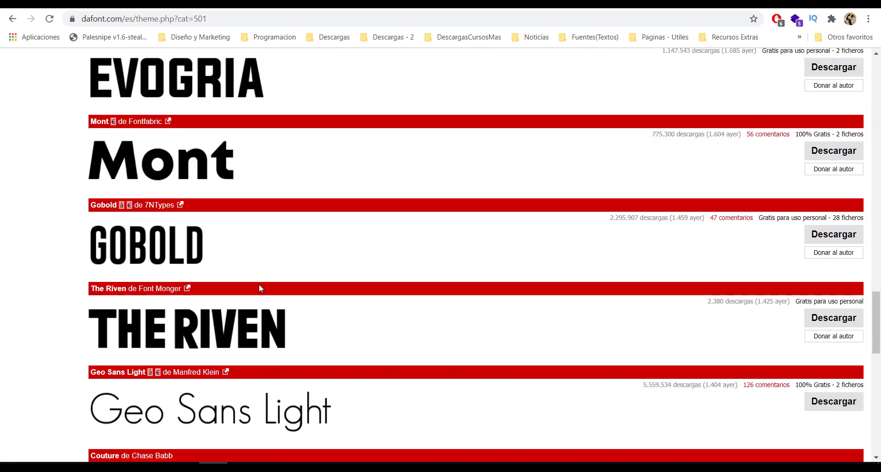
{"action": "scroll", "coordinate": [260, 288], "scroll_direction": "down", "scroll_amount": 5}
{"action": "scroll", "coordinate": [259, 288], "scroll_direction": "down", "scroll_amount": 5}
{"action": "scroll", "coordinate": [260, 288], "scroll_direction": "down", "scroll_amount": 3}
{"action": "scroll", "coordinate": [260, 287], "scroll_direction": "up", "scroll_amount": 5}
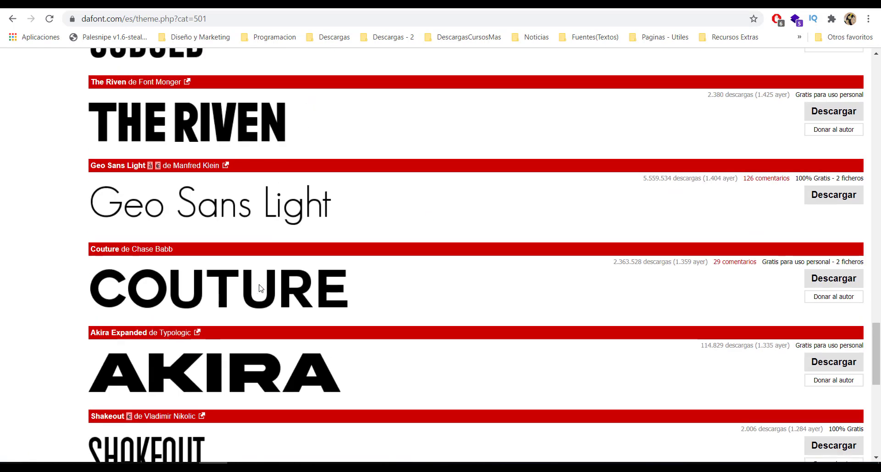
{"action": "scroll", "coordinate": [260, 288], "scroll_direction": "up", "scroll_amount": 5}
{"action": "scroll", "coordinate": [260, 288], "scroll_direction": "up", "scroll_amount": 5}
{"action": "scroll", "coordinate": [260, 287], "scroll_direction": "down", "scroll_amount": 4}
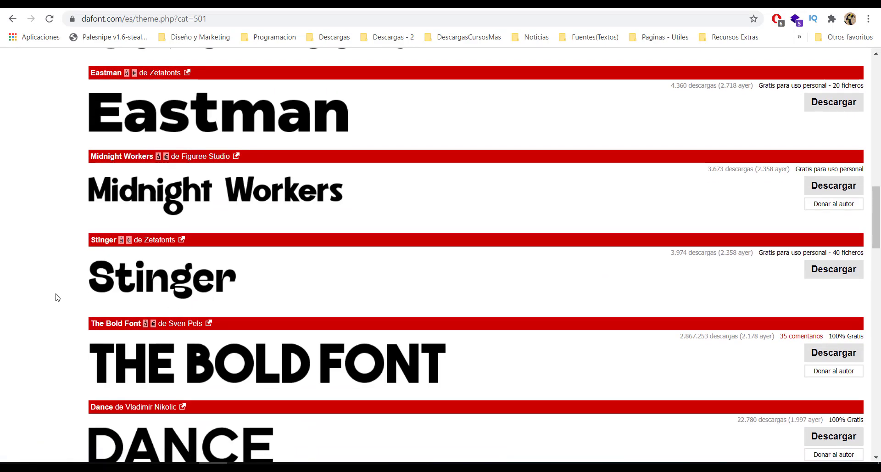
{"action": "scroll", "coordinate": [57, 297], "scroll_direction": "up", "scroll_amount": 2}
{"action": "scroll", "coordinate": [58, 297], "scroll_direction": "up", "scroll_amount": 8}
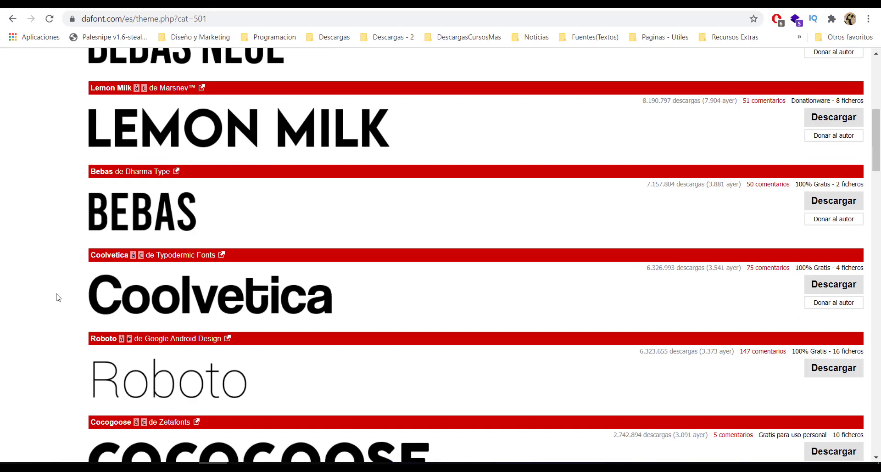
{"action": "scroll", "coordinate": [58, 297], "scroll_direction": "up", "scroll_amount": 4}
{"action": "scroll", "coordinate": [59, 297], "scroll_direction": "up", "scroll_amount": 3}
{"action": "scroll", "coordinate": [58, 297], "scroll_direction": "down", "scroll_amount": 15}
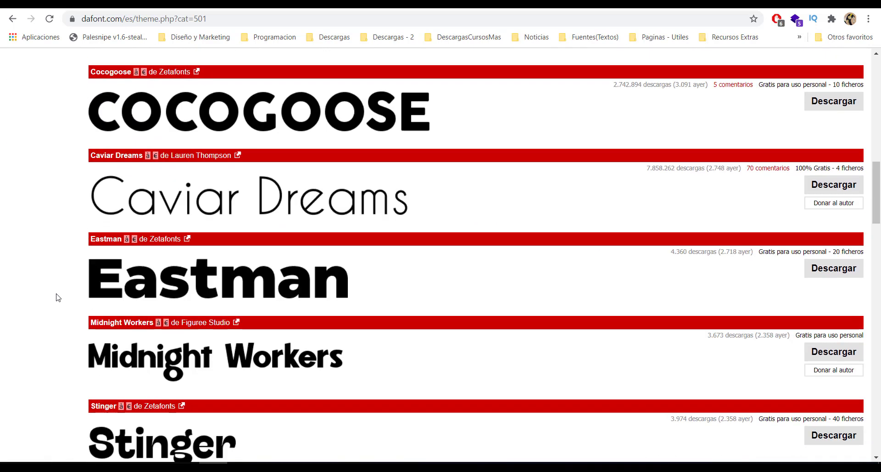
{"action": "scroll", "coordinate": [58, 297], "scroll_direction": "down", "scroll_amount": 10}
{"action": "scroll", "coordinate": [58, 297], "scroll_direction": "down", "scroll_amount": 6}
{"action": "scroll", "coordinate": [57, 298], "scroll_direction": "down", "scroll_amount": 15}
{"action": "scroll", "coordinate": [57, 298], "scroll_direction": "down", "scroll_amount": 5}
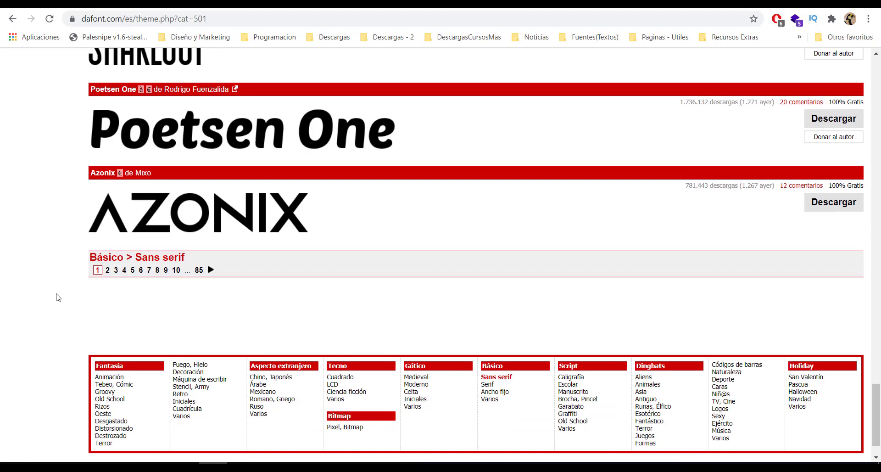
{"action": "scroll", "coordinate": [57, 298], "scroll_direction": "up", "scroll_amount": 6}
{"action": "scroll", "coordinate": [57, 297], "scroll_direction": "up", "scroll_amount": 4}
{"action": "scroll", "coordinate": [57, 297], "scroll_direction": "up", "scroll_amount": 4}
{"action": "scroll", "coordinate": [57, 298], "scroll_direction": "up", "scroll_amount": 15}
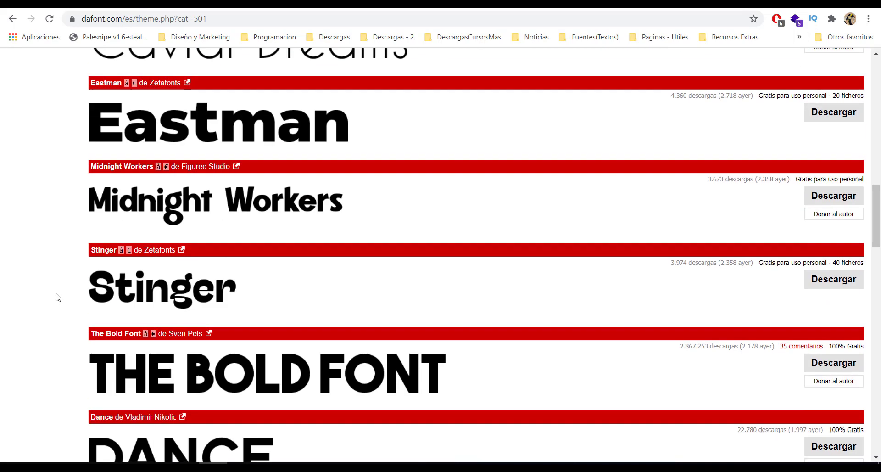
{"action": "scroll", "coordinate": [92, 303], "scroll_direction": "up", "scroll_amount": 9}
{"action": "scroll", "coordinate": [69, 298], "scroll_direction": "up", "scroll_amount": 10}
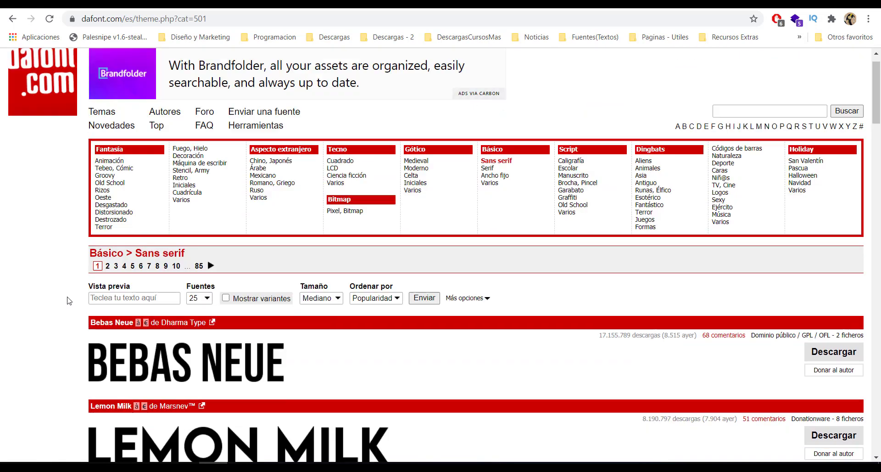
{"action": "scroll", "coordinate": [85, 298], "scroll_direction": "down", "scroll_amount": 7}
{"action": "scroll", "coordinate": [85, 298], "scroll_direction": "down", "scroll_amount": 8}
{"action": "scroll", "coordinate": [85, 297], "scroll_direction": "down", "scroll_amount": 9}
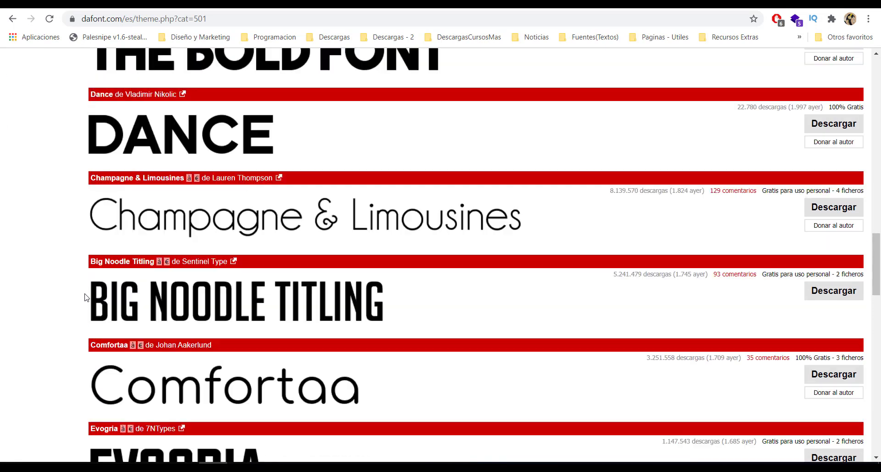
{"action": "scroll", "coordinate": [86, 298], "scroll_direction": "down", "scroll_amount": 9}
{"action": "scroll", "coordinate": [87, 297], "scroll_direction": "up", "scroll_amount": 12}
{"action": "scroll", "coordinate": [87, 298], "scroll_direction": "up", "scroll_amount": 10}
{"action": "scroll", "coordinate": [86, 298], "scroll_direction": "up", "scroll_amount": 11}
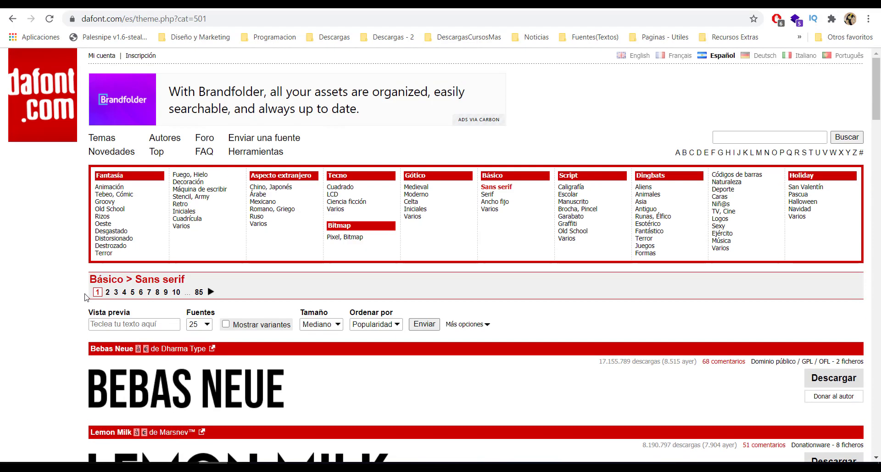
{"action": "scroll", "coordinate": [295, 360], "scroll_direction": "down", "scroll_amount": 6}
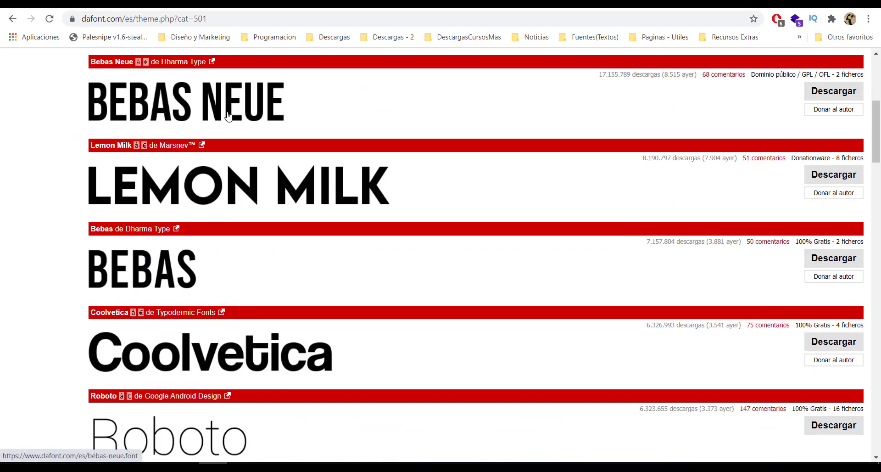
Download the Bebas Neue zip from its dafont.com font page
{"action": "left_click", "coordinate": [233, 118]}
{"action": "scroll", "coordinate": [335, 186], "scroll_direction": "down", "scroll_amount": 5}
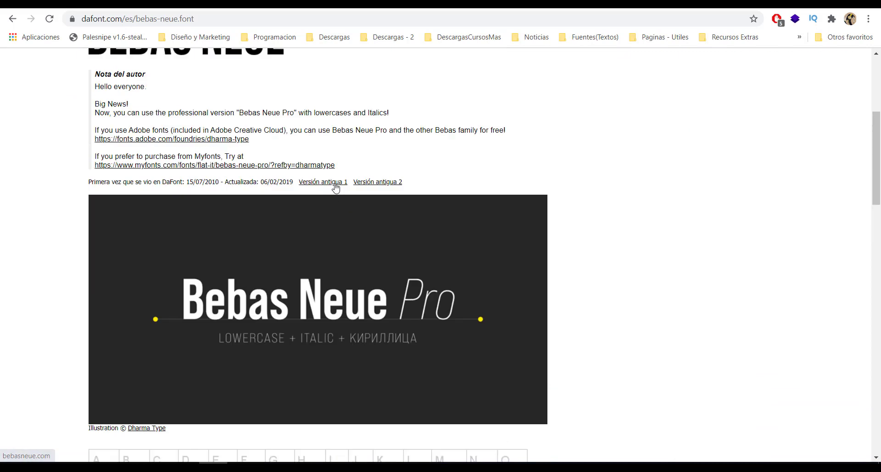
{"action": "scroll", "coordinate": [334, 186], "scroll_direction": "up", "scroll_amount": 5}
{"action": "left_click", "coordinate": [841, 262]}
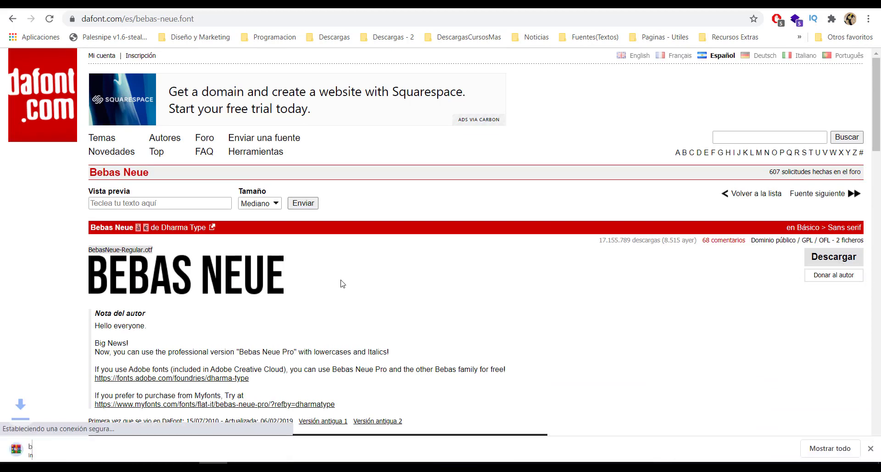
Install BebasNeue-Regular.otf from bebas_neue.zip, declining to replace the existing font
{"action": "left_click", "coordinate": [49, 447]}
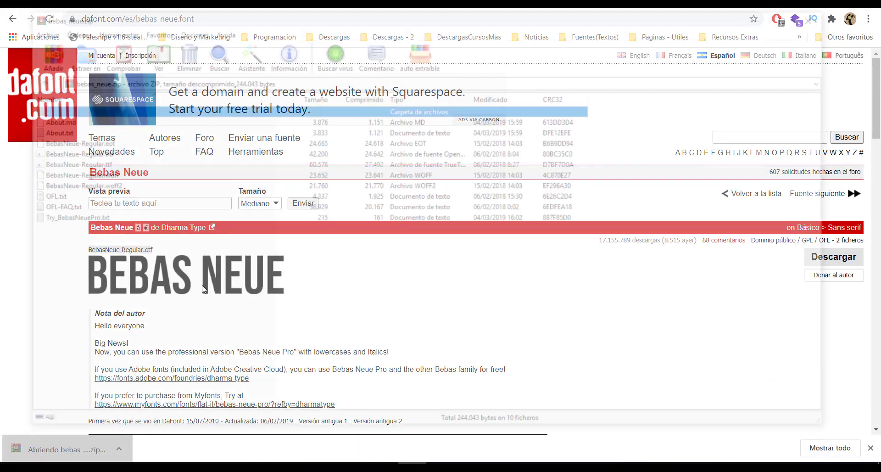
{"action": "left_click", "coordinate": [89, 153]}
{"action": "left_click", "coordinate": [78, 143]}
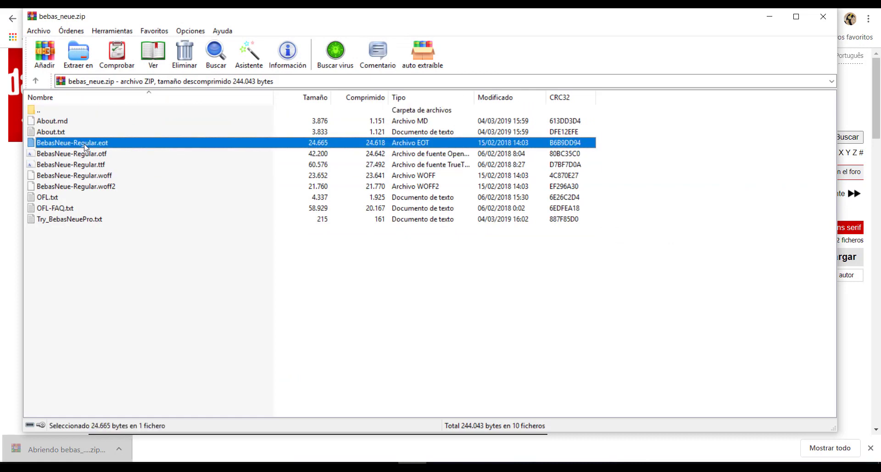
{"action": "double_click", "coordinate": [85, 153]}
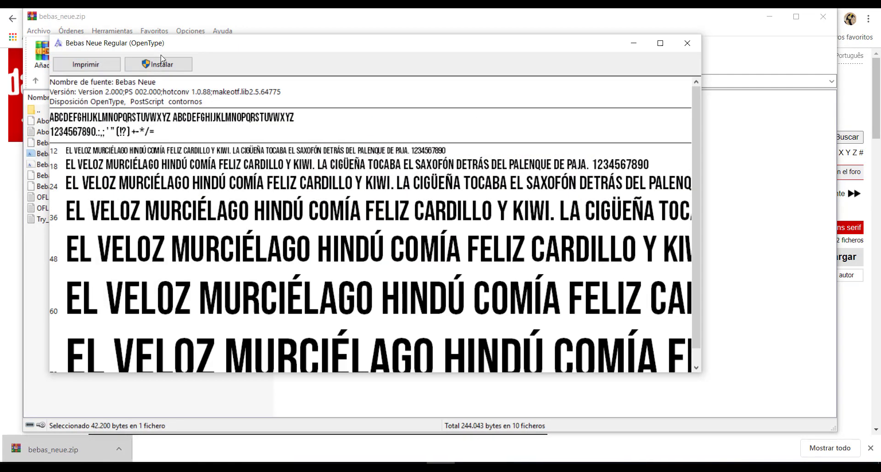
{"action": "left_click", "coordinate": [161, 63]}
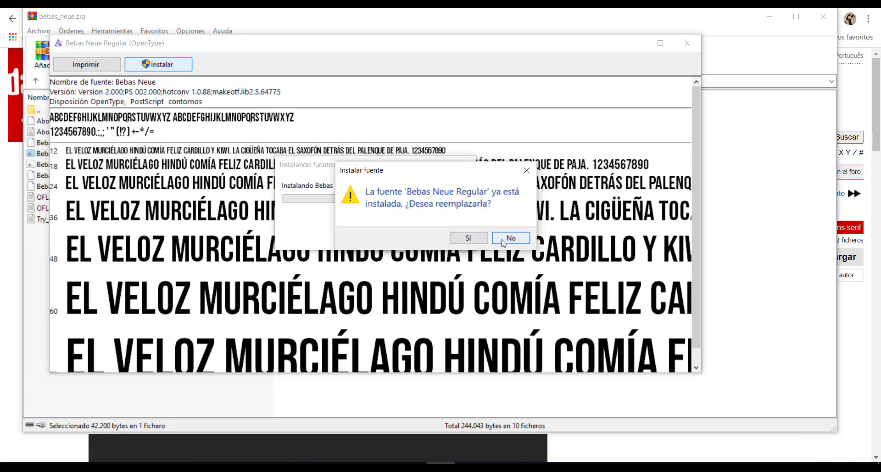
{"action": "left_click", "coordinate": [517, 239]}
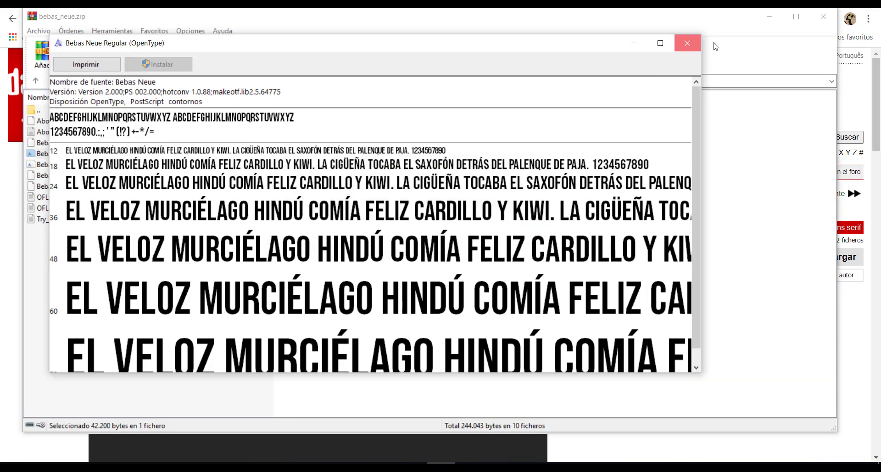
{"action": "left_click", "coordinate": [687, 43]}
Close the archive and browse the 1001freefonts.com new fonts list
{"action": "left_click", "coordinate": [822, 16]}
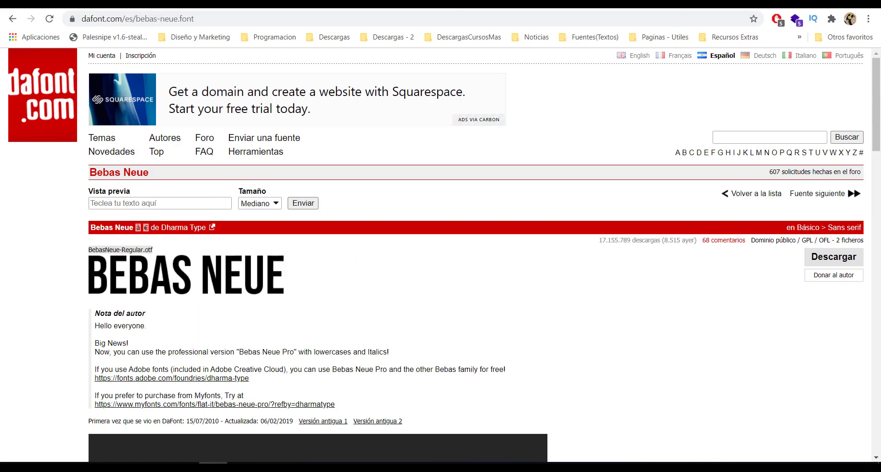
{"action": "left_click", "coordinate": [514, 4]}
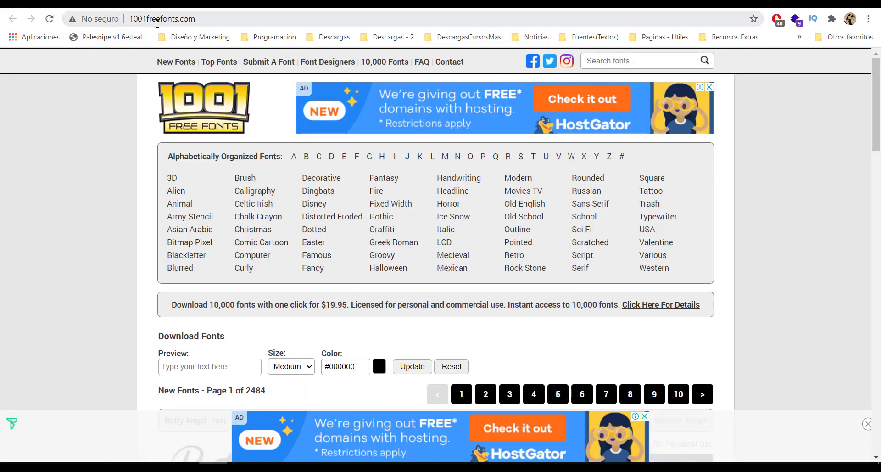
{"action": "scroll", "coordinate": [781, 294], "scroll_direction": "down", "scroll_amount": 6}
{"action": "scroll", "coordinate": [764, 289], "scroll_direction": "down", "scroll_amount": 2}
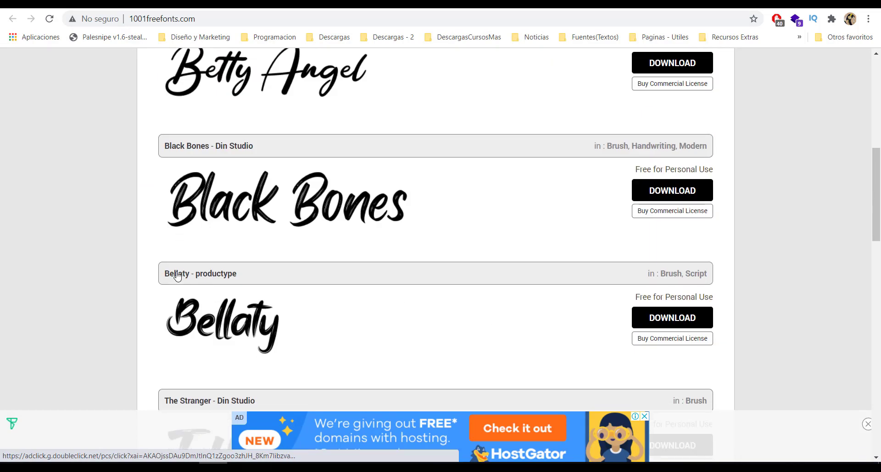
{"action": "scroll", "coordinate": [124, 283], "scroll_direction": "up", "scroll_amount": 4}
{"action": "scroll", "coordinate": [124, 283], "scroll_direction": "down", "scroll_amount": 2}
{"action": "scroll", "coordinate": [124, 283], "scroll_direction": "down", "scroll_amount": 6}
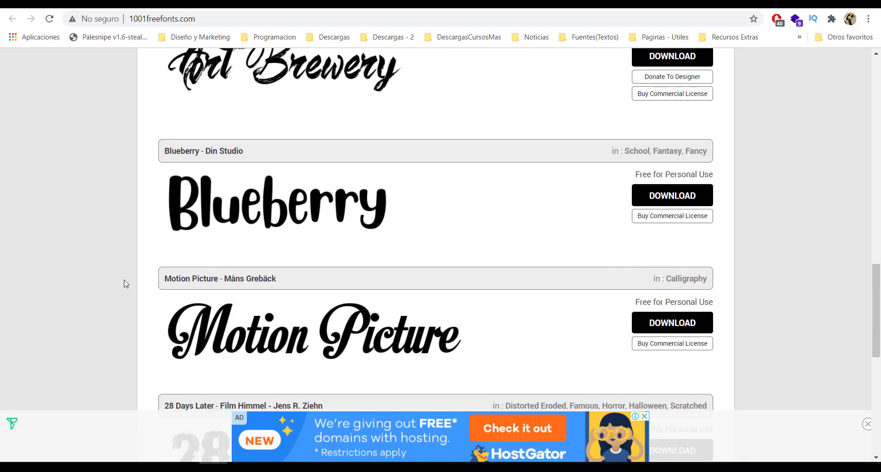
{"action": "scroll", "coordinate": [124, 283], "scroll_direction": "down", "scroll_amount": 5}
{"action": "scroll", "coordinate": [124, 283], "scroll_direction": "down", "scroll_amount": 4}
{"action": "scroll", "coordinate": [830, 299], "scroll_direction": "up", "scroll_amount": 5}
{"action": "scroll", "coordinate": [739, 291], "scroll_direction": "up", "scroll_amount": 6}
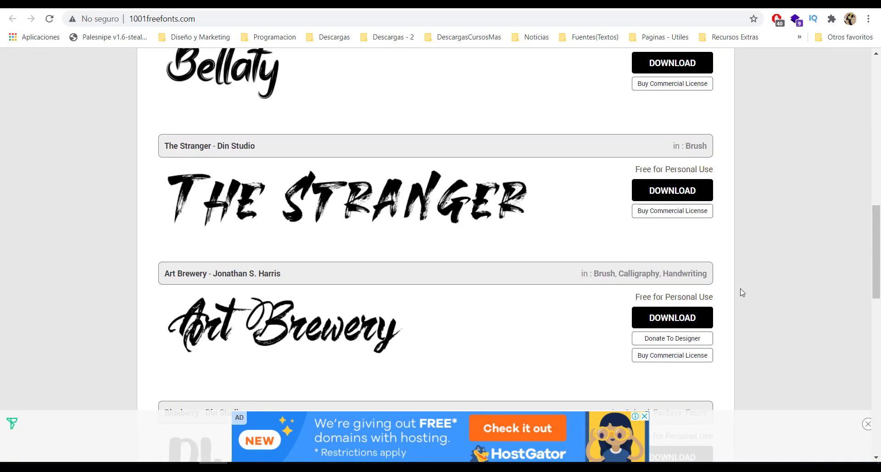
{"action": "scroll", "coordinate": [742, 292], "scroll_direction": "up", "scroll_amount": 4}
{"action": "scroll", "coordinate": [742, 293], "scroll_direction": "up", "scroll_amount": 2}
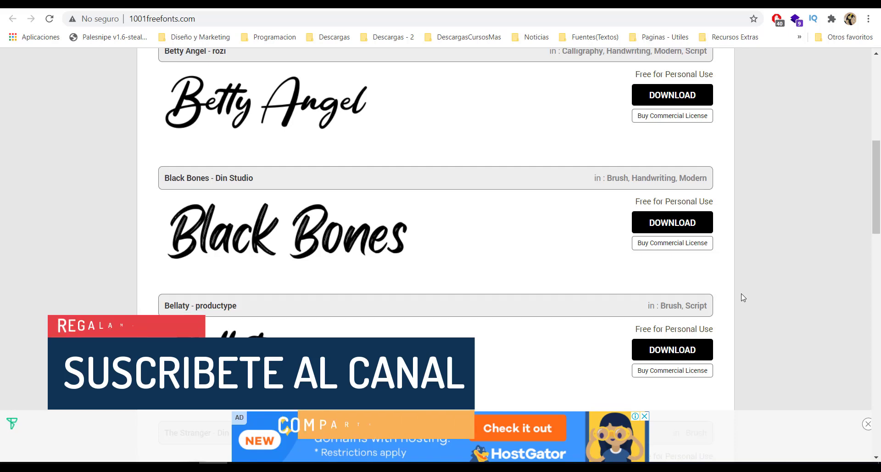
Download Betty Angel as betty-angel.zip and open the archive
{"action": "scroll", "coordinate": [743, 297], "scroll_direction": "up", "scroll_amount": 1}
{"action": "scroll", "coordinate": [742, 296], "scroll_direction": "up", "scroll_amount": 1}
{"action": "scroll", "coordinate": [742, 296], "scroll_direction": "up", "scroll_amount": 1}
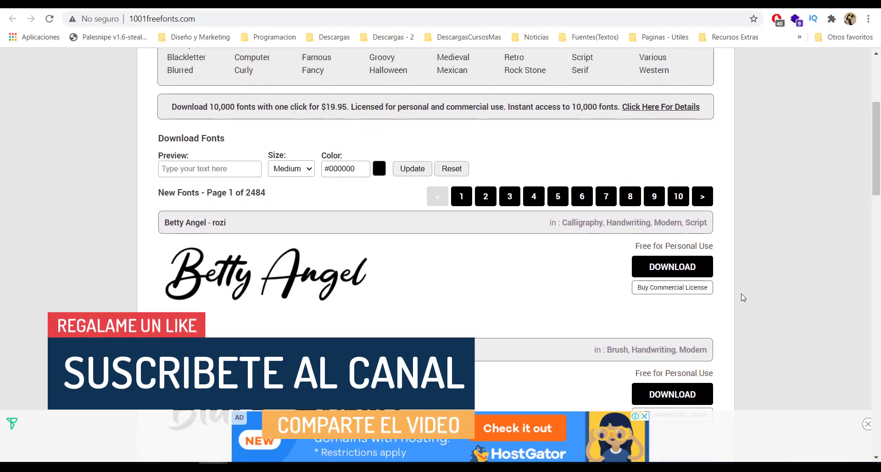
{"action": "scroll", "coordinate": [742, 296], "scroll_direction": "down", "scroll_amount": 1}
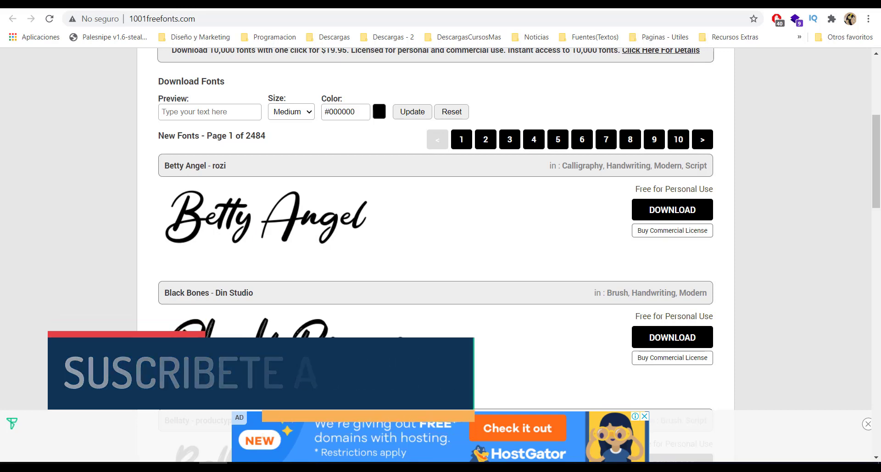
{"action": "left_click", "coordinate": [682, 215]}
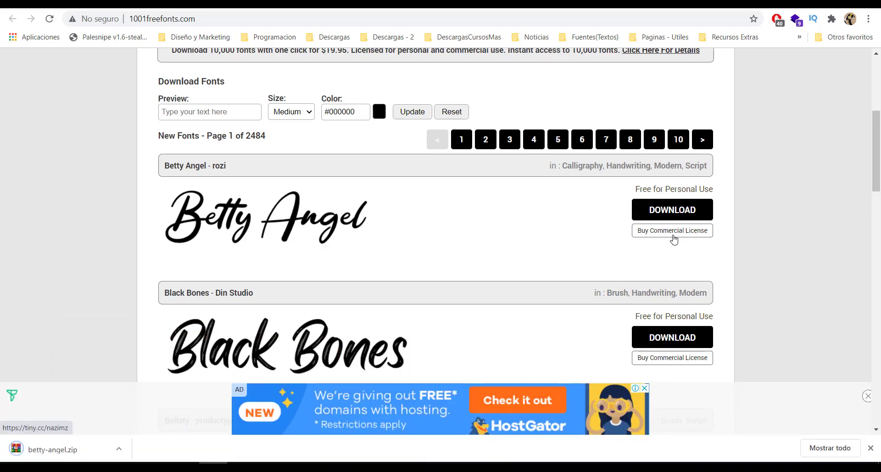
{"action": "left_click", "coordinate": [55, 450]}
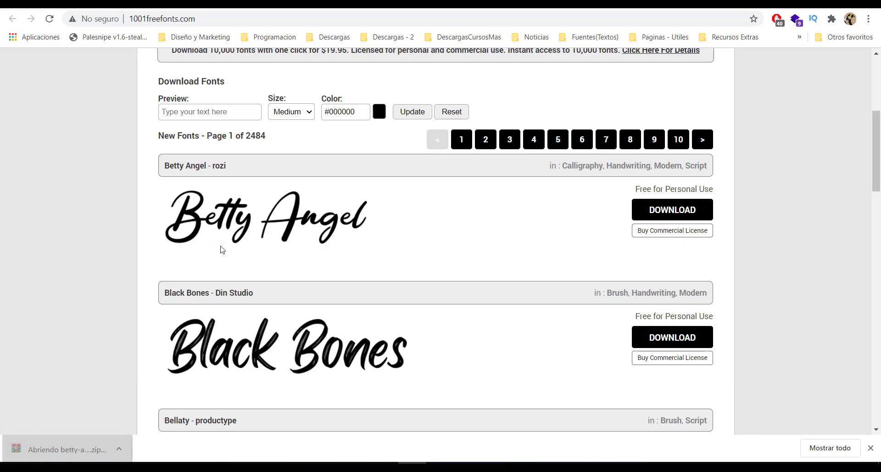
Install BettyAngela-PersonalUse.otf through Font Viewer, then close the preview and WinRAR
{"action": "double_click", "coordinate": [79, 132]}
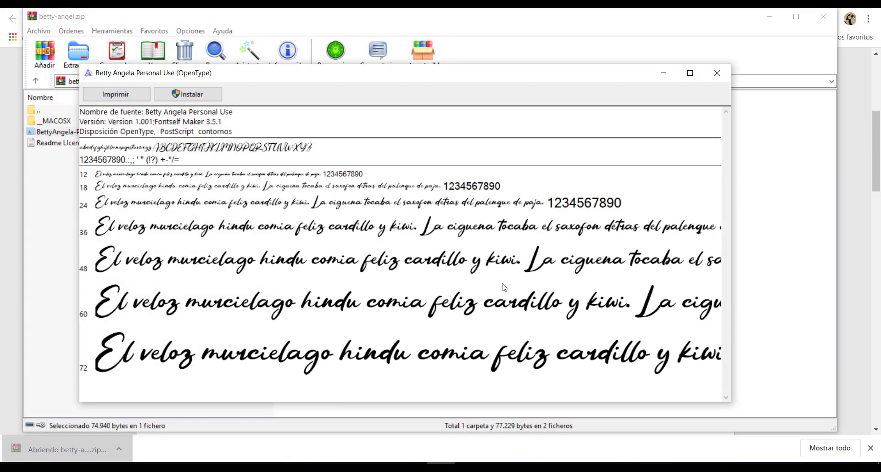
{"action": "left_click", "coordinate": [718, 72]}
{"action": "double_click", "coordinate": [92, 132]}
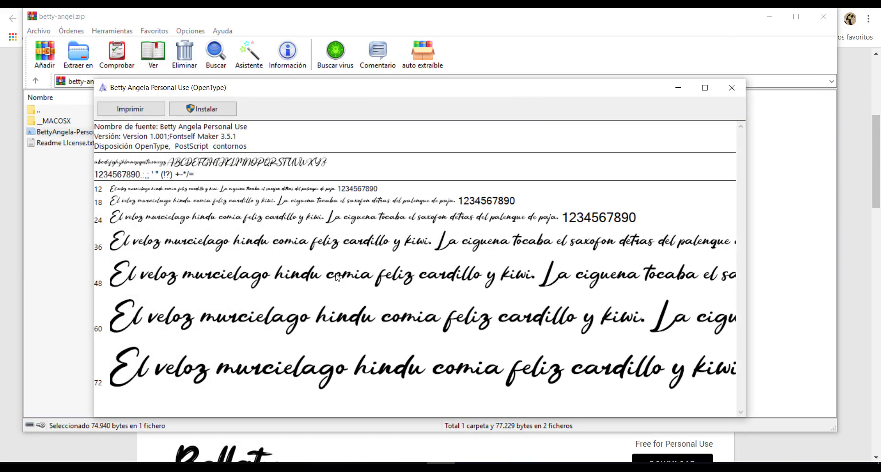
{"action": "left_click", "coordinate": [221, 113]}
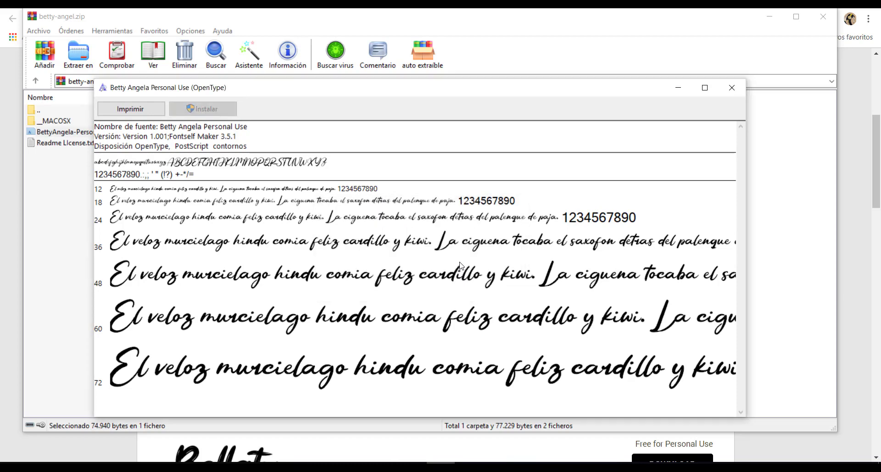
{"action": "left_click", "coordinate": [732, 87]}
{"action": "left_click", "coordinate": [824, 16]}
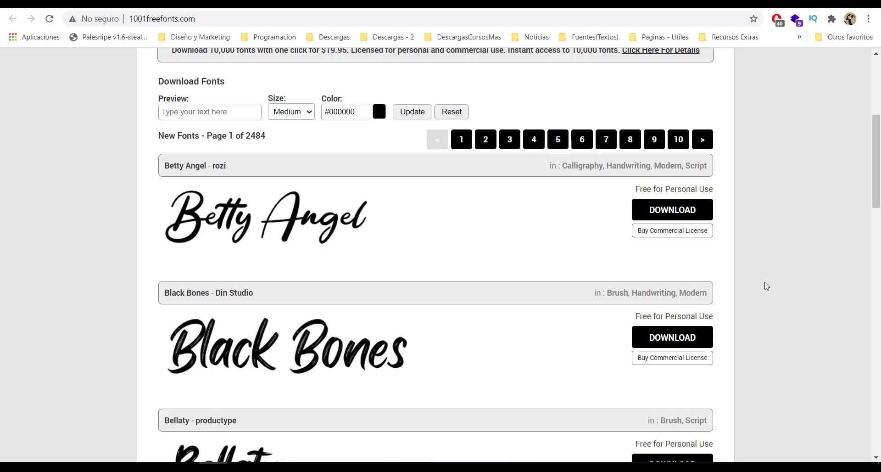
Scroll the 1001 Free Fonts new fonts list down to the footer and back up
{"action": "scroll", "coordinate": [766, 286], "scroll_direction": "down", "scroll_amount": 7}
{"action": "scroll", "coordinate": [718, 289], "scroll_direction": "down", "scroll_amount": 7}
{"action": "scroll", "coordinate": [456, 305], "scroll_direction": "down", "scroll_amount": 2}
{"action": "scroll", "coordinate": [447, 306], "scroll_direction": "up", "scroll_amount": 10}
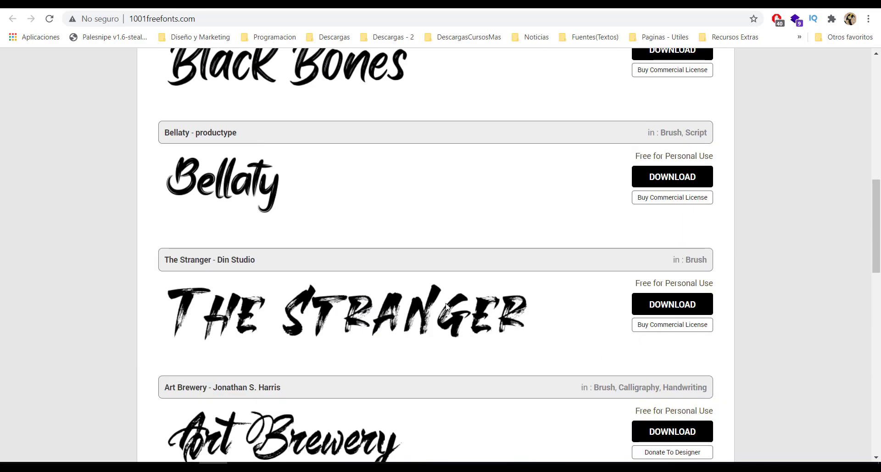
{"action": "scroll", "coordinate": [448, 306], "scroll_direction": "down", "scroll_amount": 10}
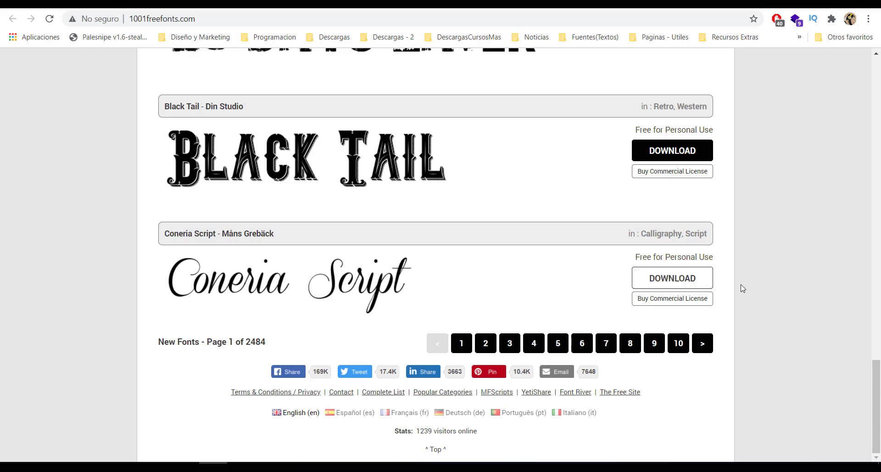
{"action": "scroll", "coordinate": [739, 287], "scroll_direction": "up", "scroll_amount": 15}
{"action": "scroll", "coordinate": [744, 289], "scroll_direction": "up", "scroll_amount": 10}
{"action": "scroll", "coordinate": [744, 288], "scroll_direction": "up", "scroll_amount": 5}
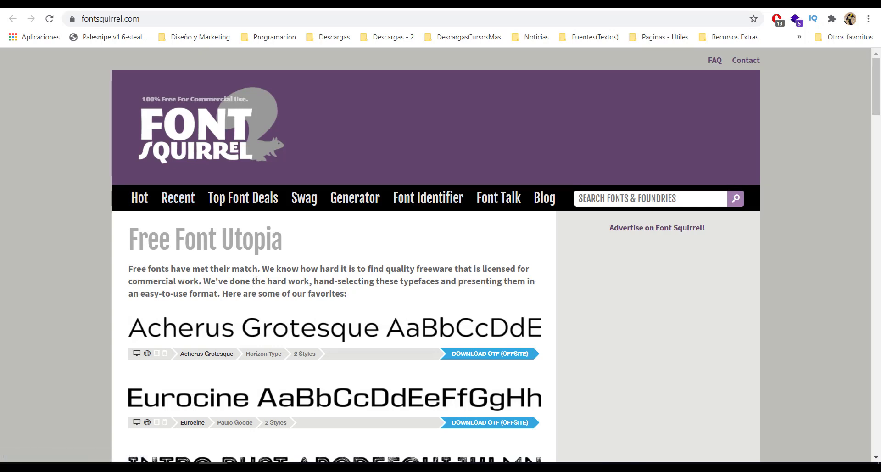
{"action": "left_click_drag", "start_coordinate": [357, 301], "coordinate": [130, 251]}
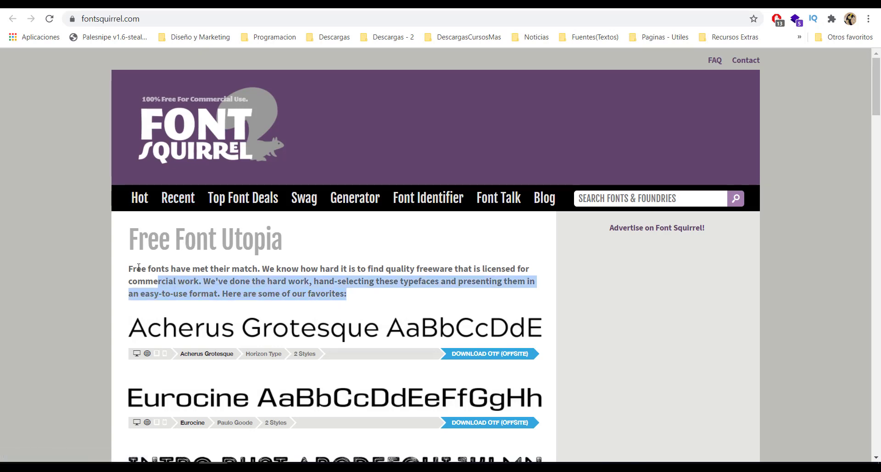
{"action": "left_click", "coordinate": [130, 240]}
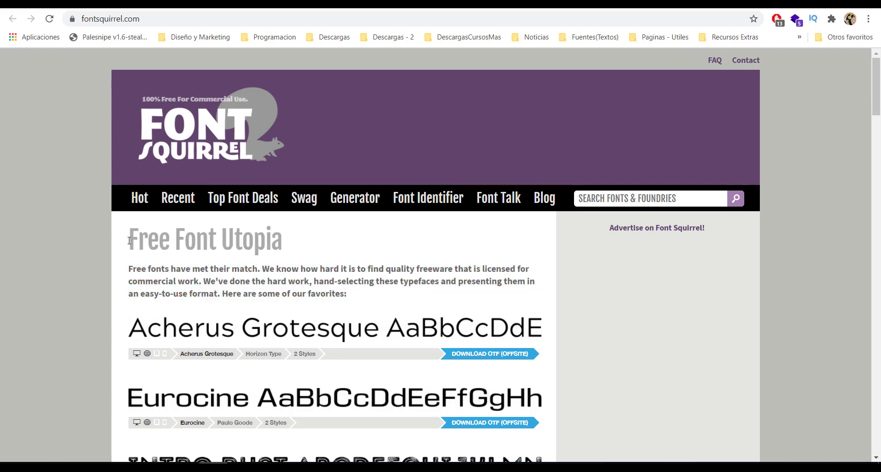
{"action": "scroll", "coordinate": [351, 287], "scroll_direction": "down", "scroll_amount": 6}
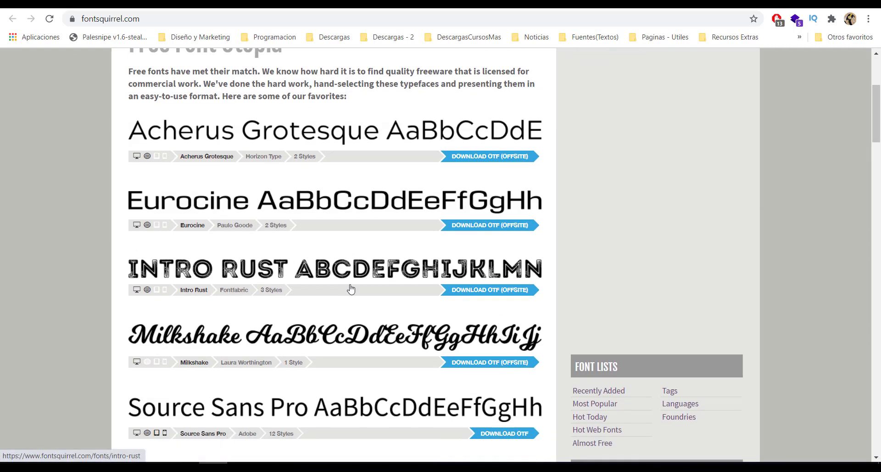
{"action": "scroll", "coordinate": [351, 287], "scroll_direction": "down", "scroll_amount": 1}
{"action": "scroll", "coordinate": [438, 301], "scroll_direction": "up", "scroll_amount": 1}
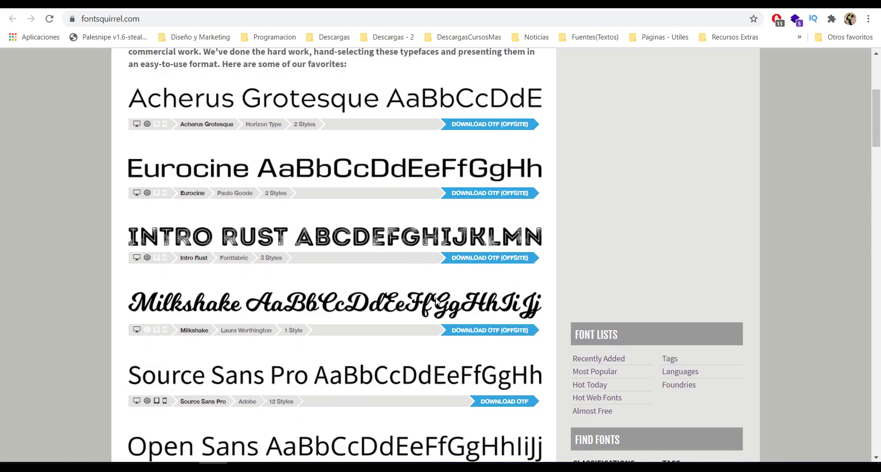
{"action": "scroll", "coordinate": [437, 301], "scroll_direction": "down", "scroll_amount": 2}
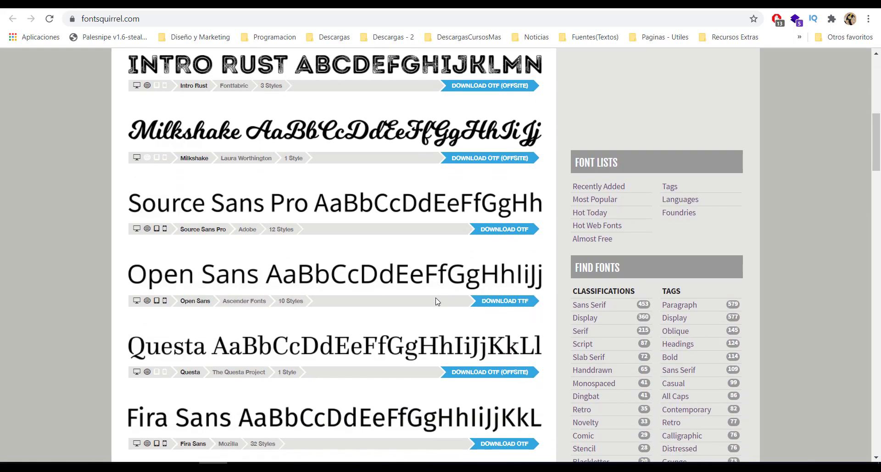
{"action": "left_click", "coordinate": [506, 360]}
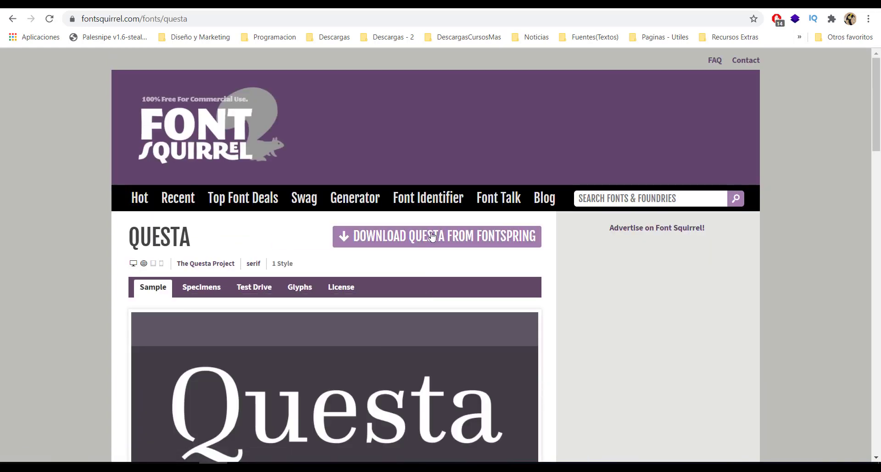
{"action": "left_click", "coordinate": [430, 238]}
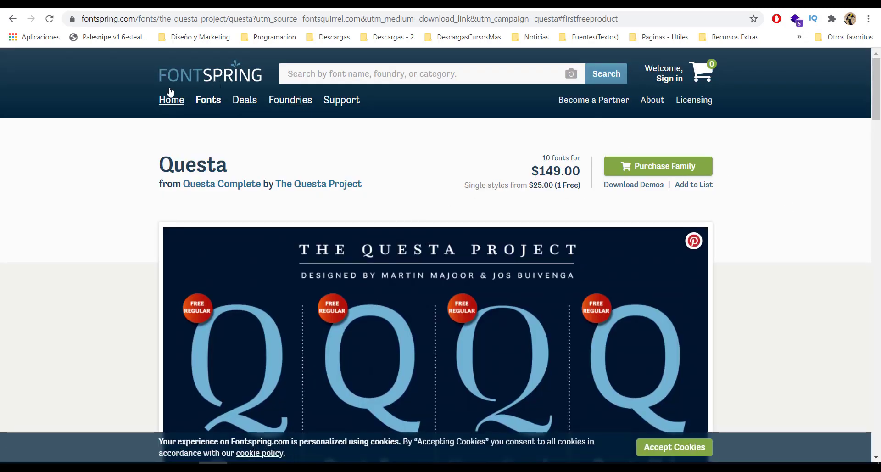
{"action": "scroll", "coordinate": [112, 161], "scroll_direction": "down", "scroll_amount": 6}
{"action": "left_click", "coordinate": [13, 20]}
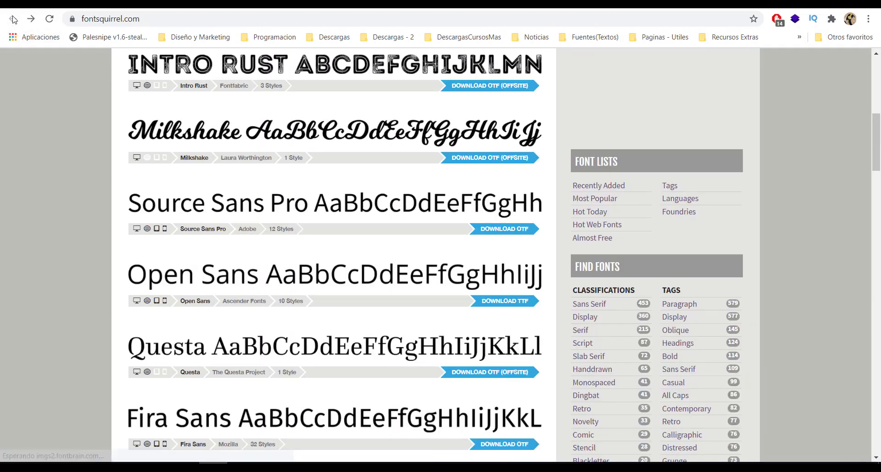
Open the Source Sans Pro page, download its OTF files and open source-sans-pro.zip
{"action": "scroll", "coordinate": [541, 215], "scroll_direction": "up", "scroll_amount": 7}
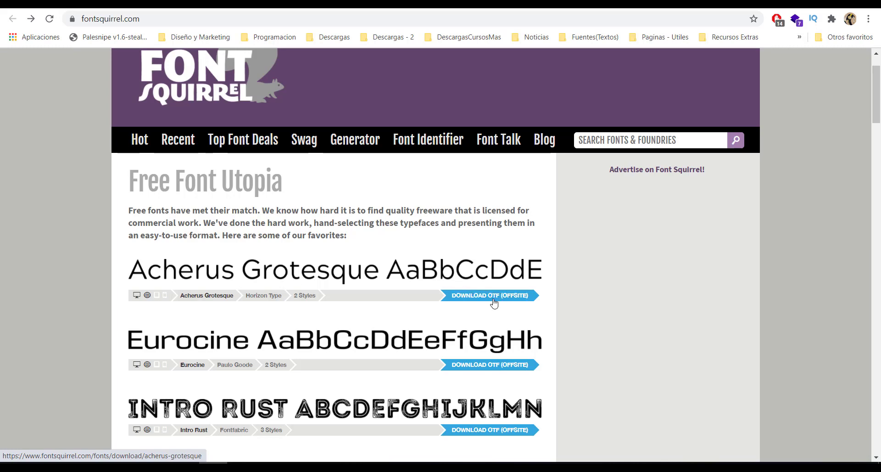
{"action": "scroll", "coordinate": [494, 304], "scroll_direction": "down", "scroll_amount": 3}
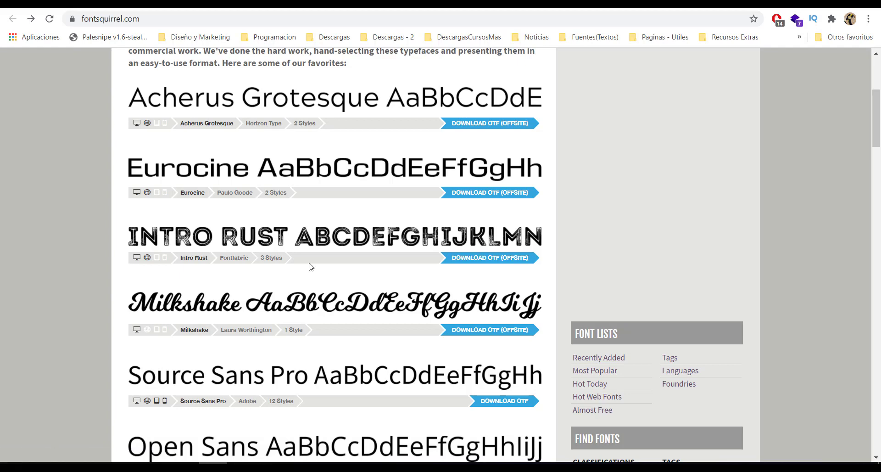
{"action": "scroll", "coordinate": [281, 259], "scroll_direction": "up", "scroll_amount": 4}
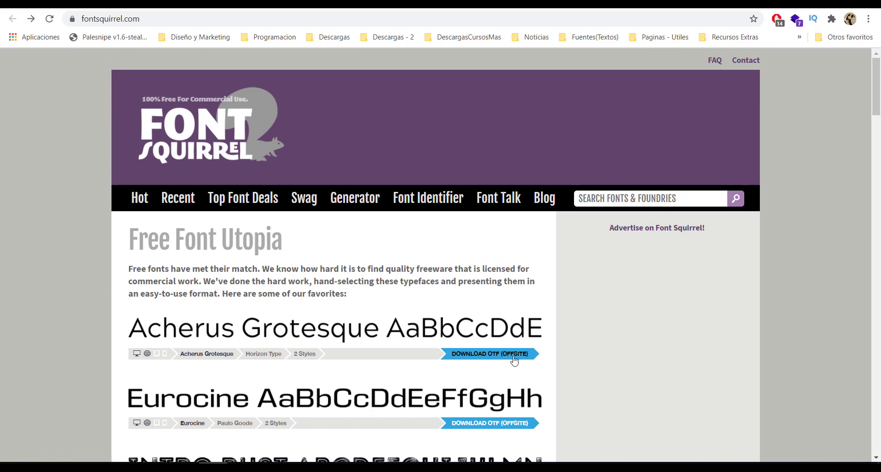
{"action": "scroll", "coordinate": [469, 351], "scroll_direction": "down", "scroll_amount": 6}
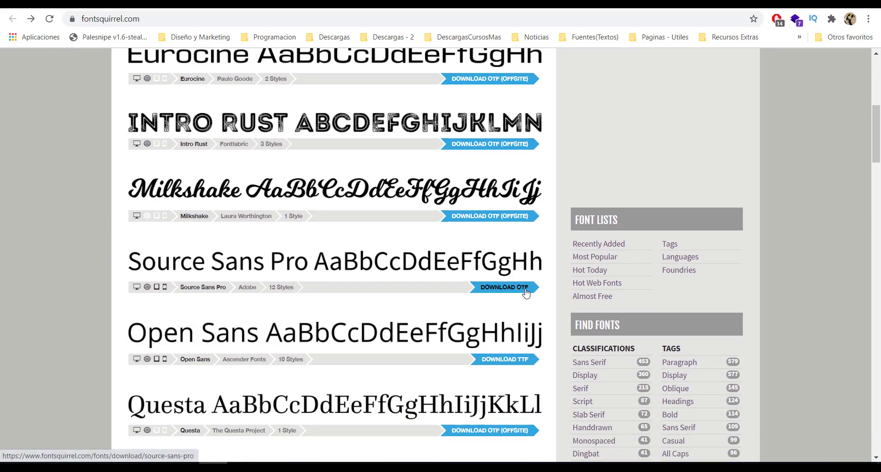
{"action": "left_click", "coordinate": [292, 272]}
{"action": "scroll", "coordinate": [511, 199], "scroll_direction": "down", "scroll_amount": 4}
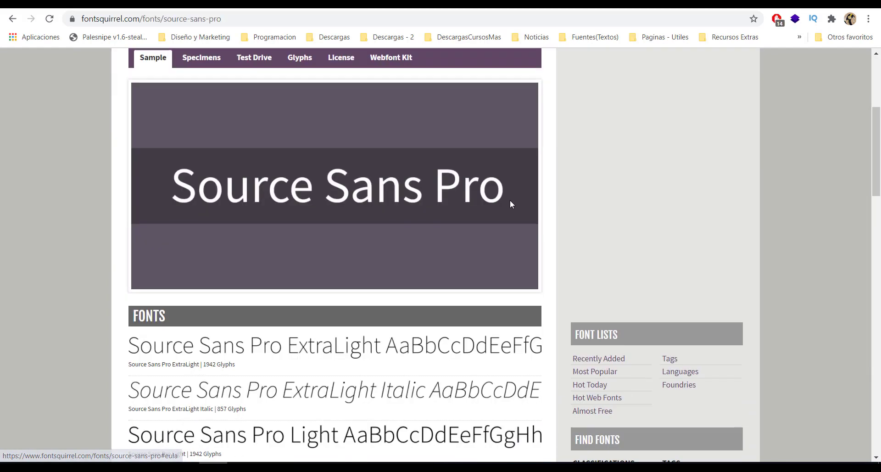
{"action": "scroll", "coordinate": [510, 199], "scroll_direction": "up", "scroll_amount": 4}
{"action": "left_click", "coordinate": [503, 248]}
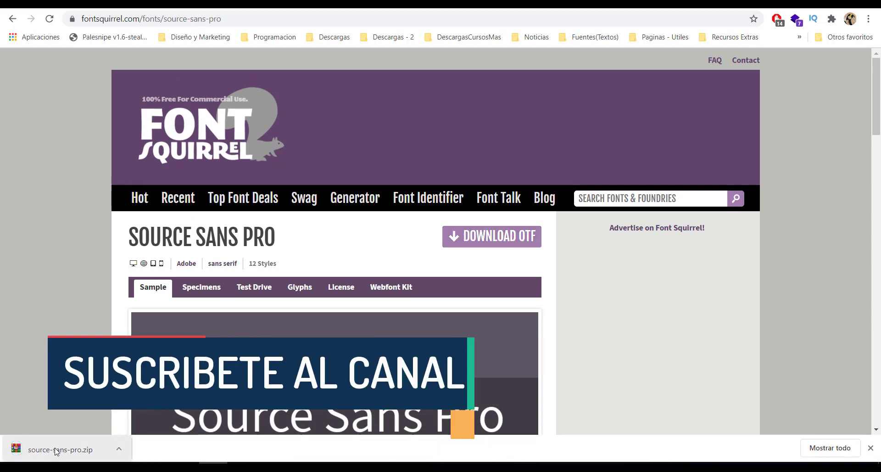
{"action": "left_click", "coordinate": [70, 454]}
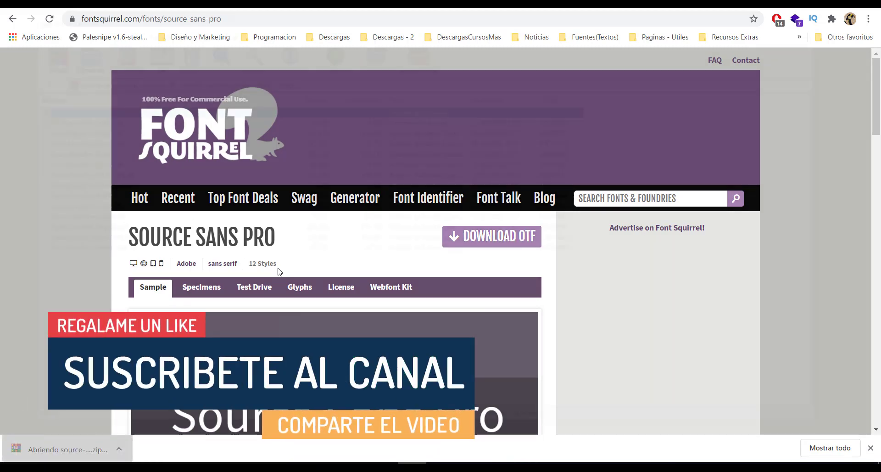
Select and review the archive's SourceSansPro OTF files, then glance back at the font page
{"action": "left_click_drag", "start_coordinate": [188, 314], "coordinate": [81, 123]}
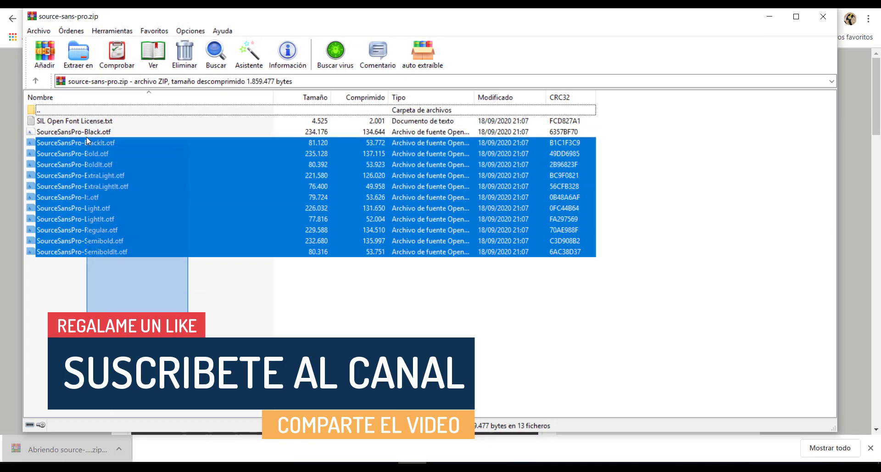
{"action": "left_click_drag", "start_coordinate": [163, 293], "coordinate": [98, 143]}
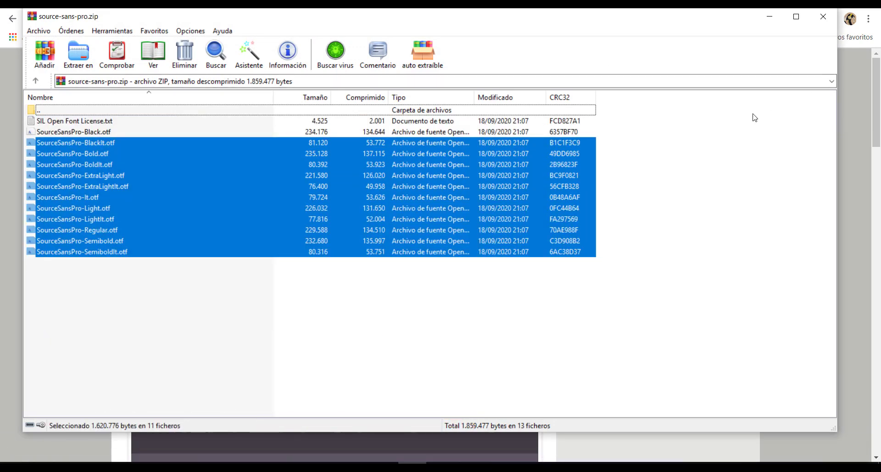
{"action": "left_click", "coordinate": [294, 295]}
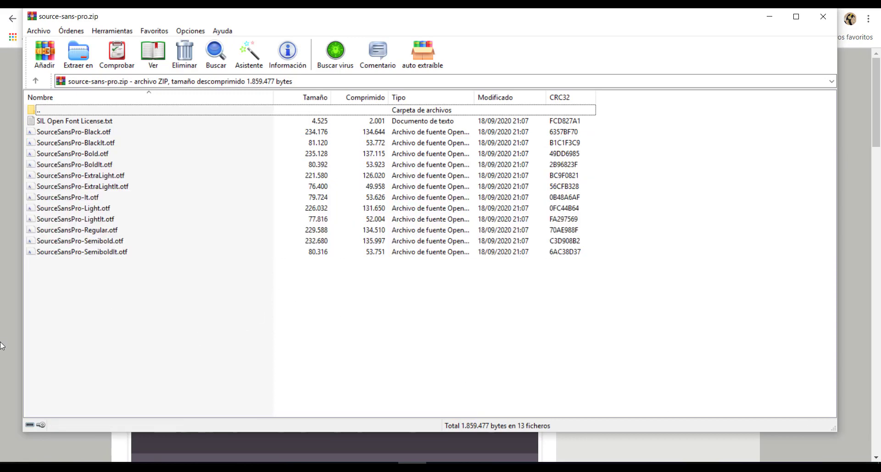
{"action": "left_click", "coordinate": [5, 372]}
{"action": "scroll", "coordinate": [318, 373], "scroll_direction": "down", "scroll_amount": 6}
{"action": "scroll", "coordinate": [432, 446], "scroll_direction": "down", "scroll_amount": 6}
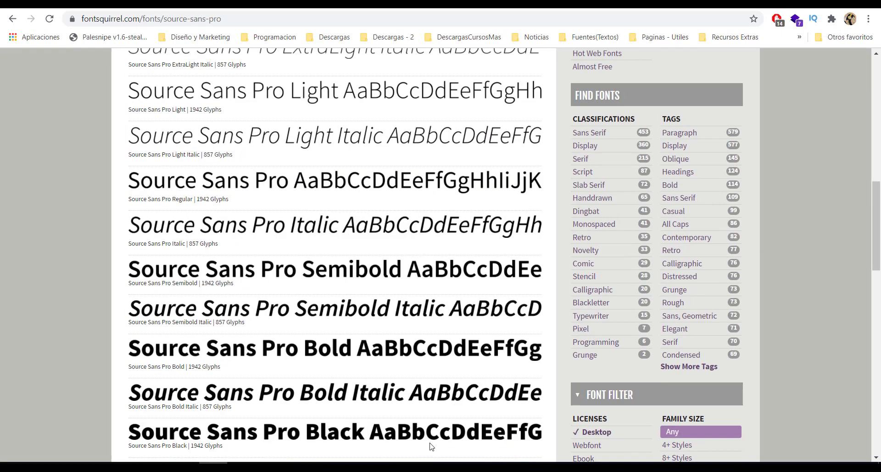
Read the archive's SIL Open Font License.txt and close it
{"action": "left_click", "coordinate": [412, 466]}
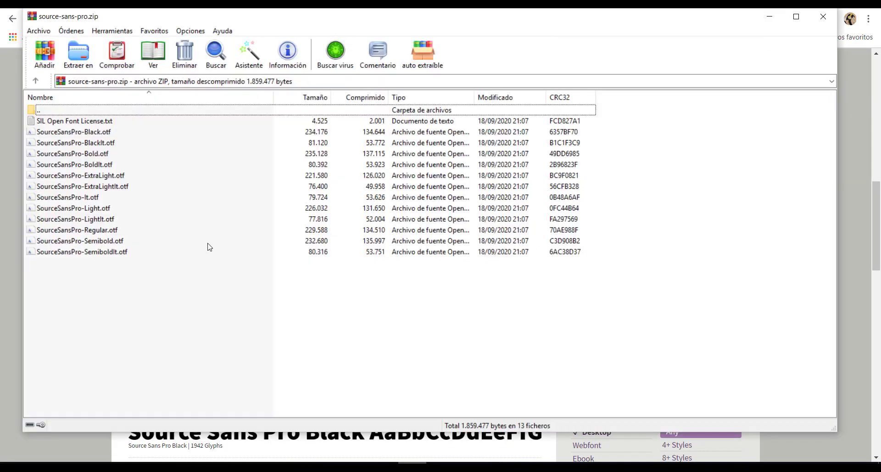
{"action": "double_click", "coordinate": [105, 122]}
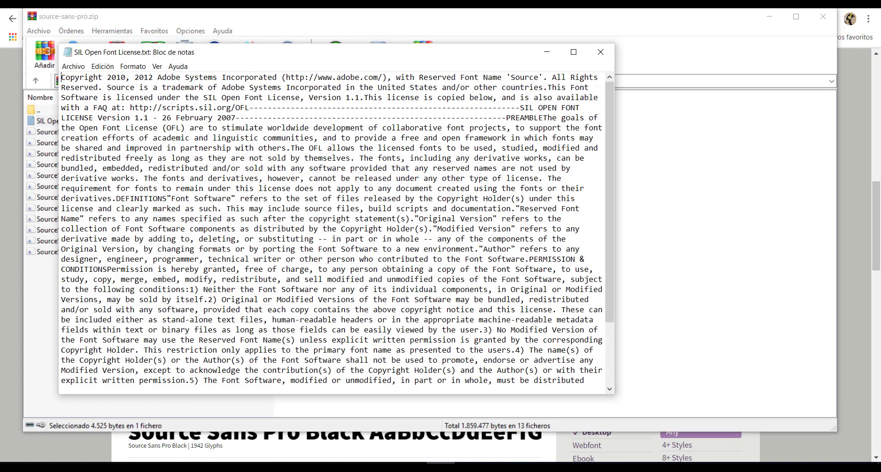
{"action": "left_click", "coordinate": [600, 52]}
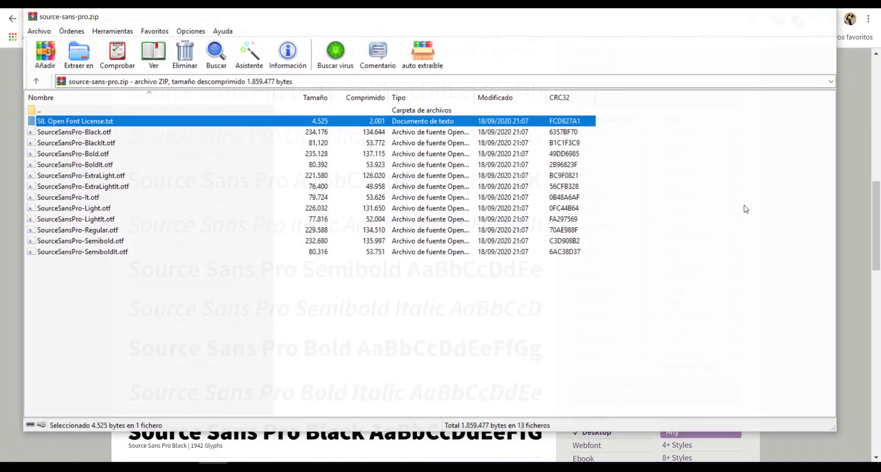